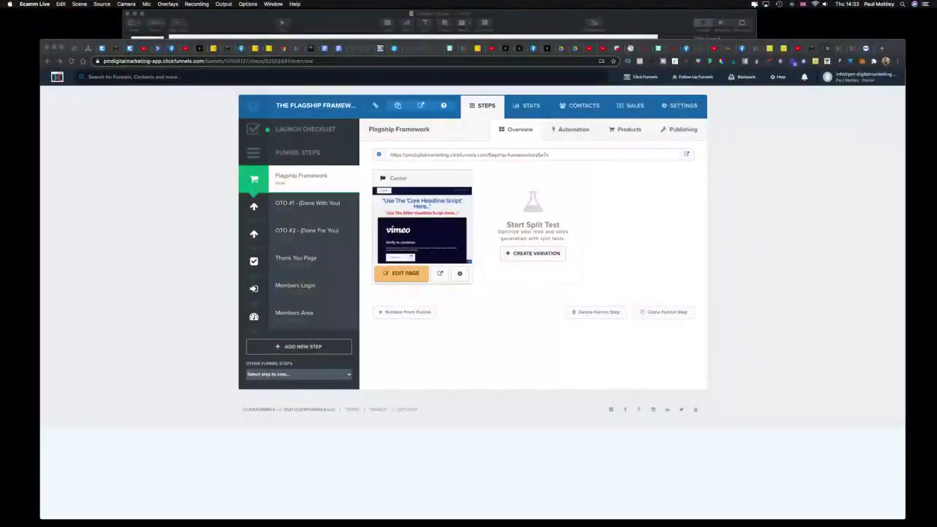
Open the High Ticket Lead Machine sales page preview, advance its order form to the billing step and examine the upgrade offer
click(861, 47)
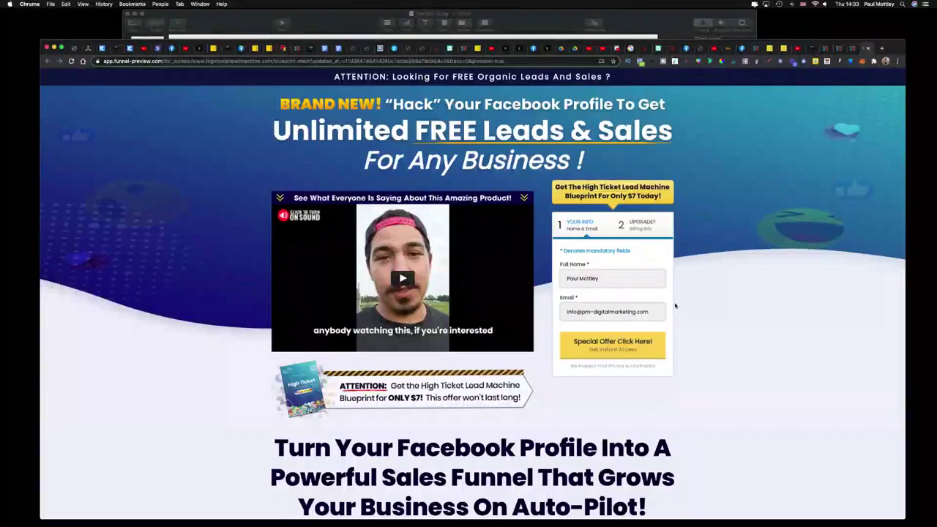
click(610, 343)
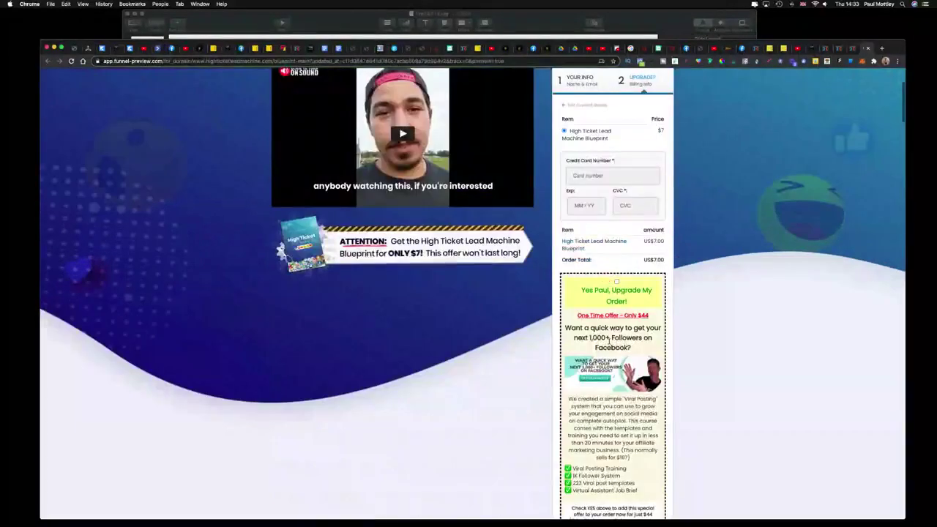
scroll(623, 254, down, 3)
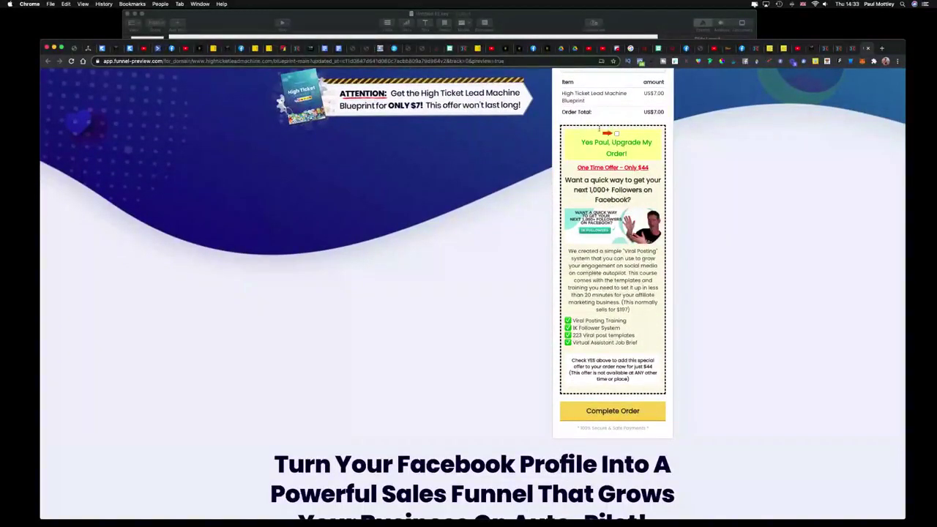
scroll(605, 134, up, 2)
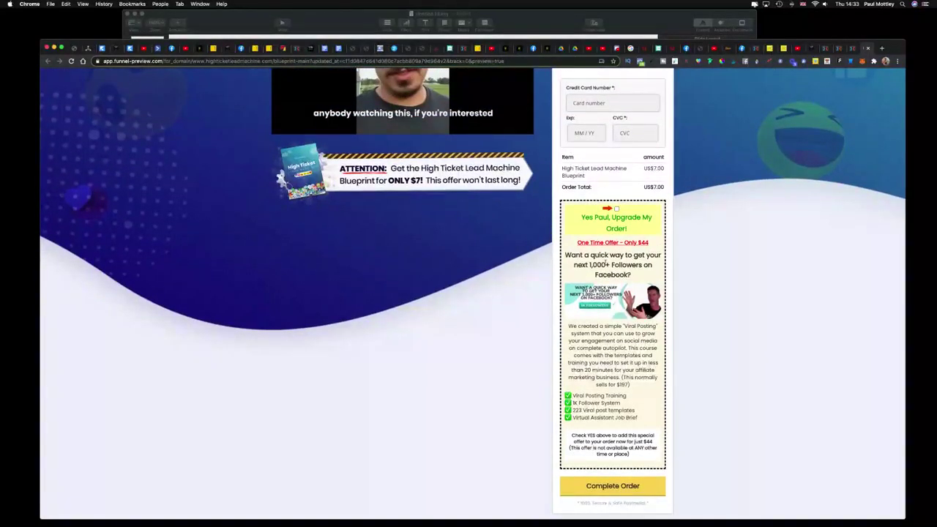
scroll(590, 300, down, 2)
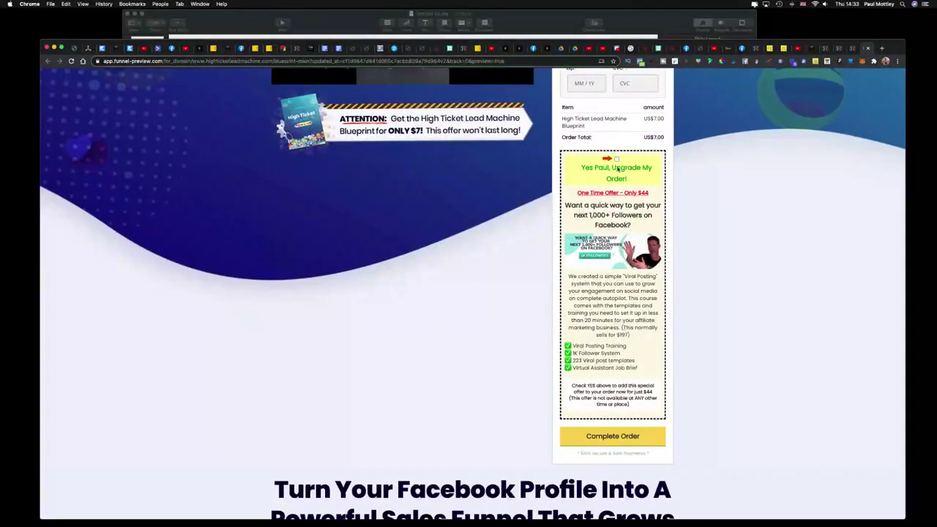
Toggle the one-time $44 order upgrade on and off to check its effect on the order summary
click(617, 159)
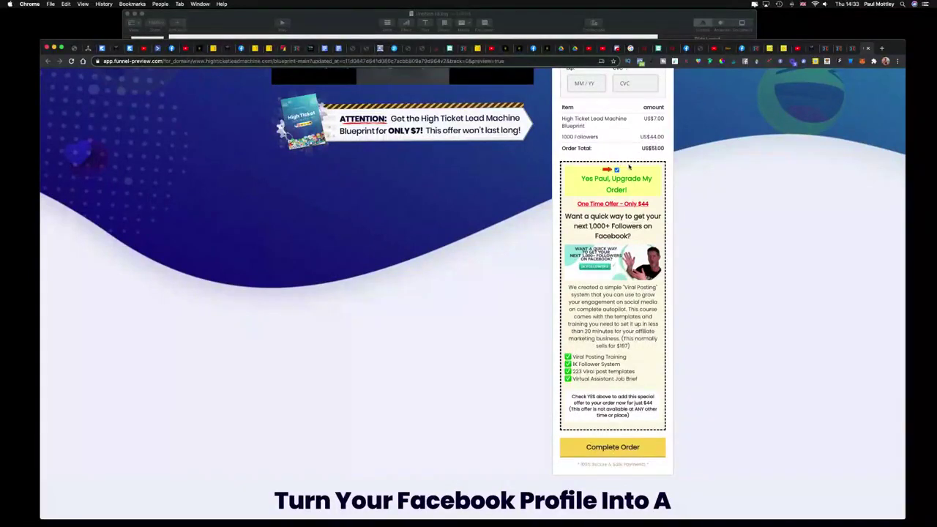
click(616, 170)
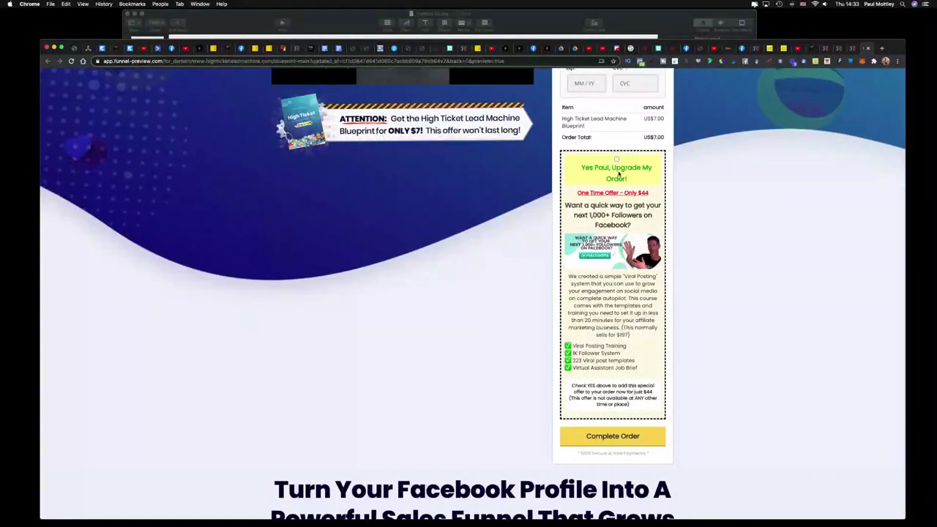
click(617, 160)
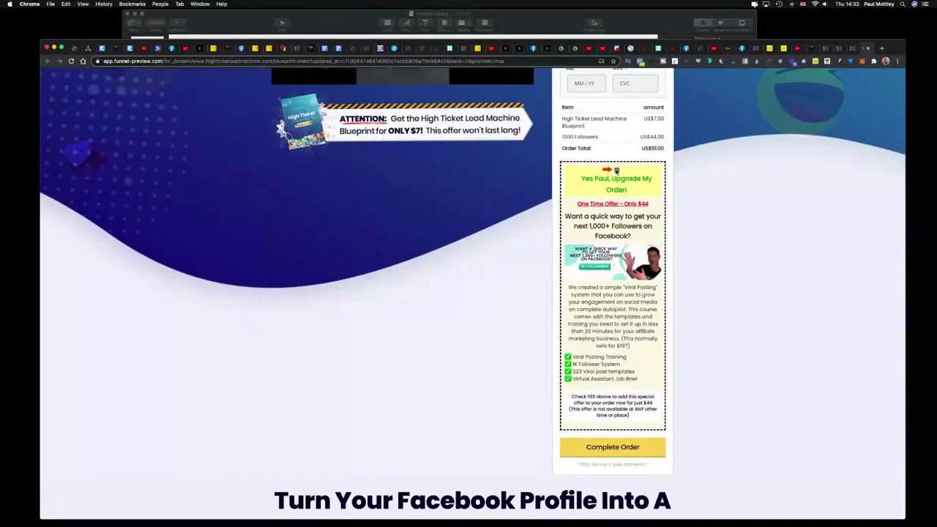
click(616, 167)
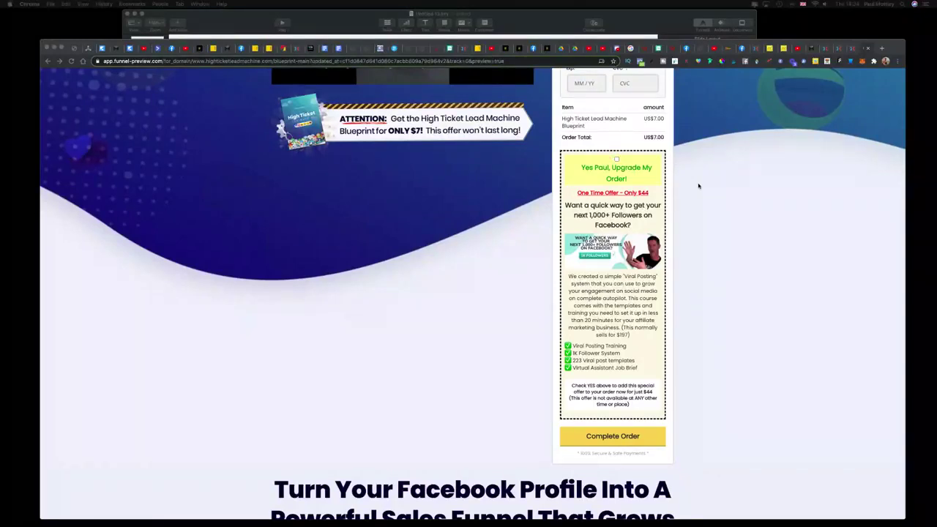
Review the sales page content below the order form and the order form itself down to Complete Order
scroll(710, 220, down, 10)
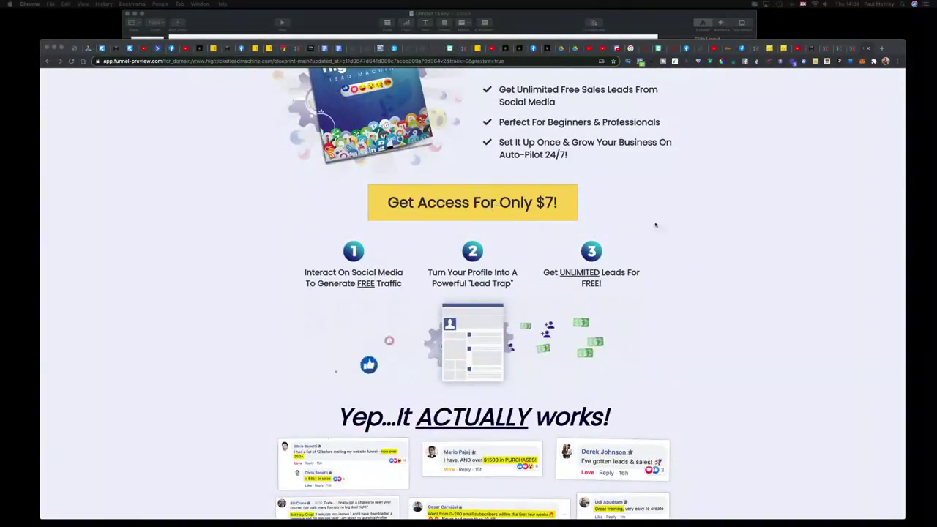
scroll(669, 228, up, 10)
scroll(668, 228, down, 2)
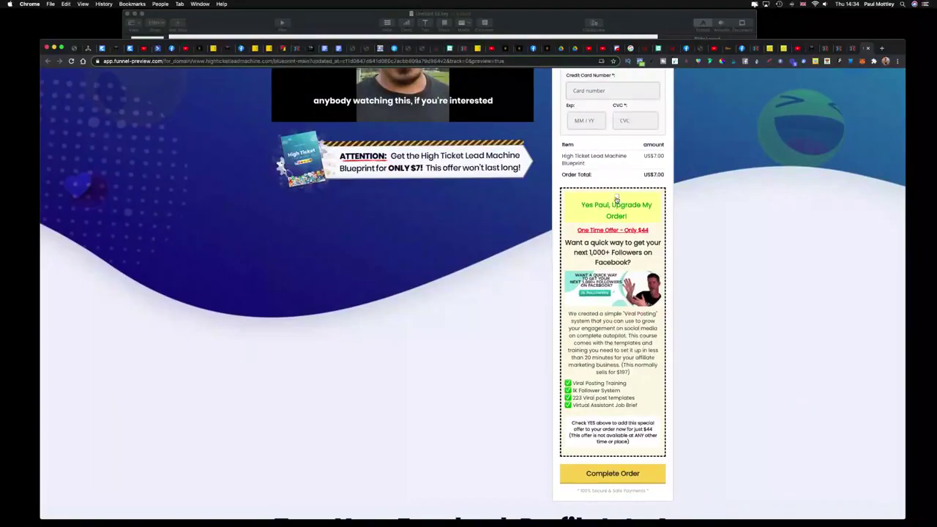
click(617, 196)
scroll(699, 285, down, 9)
scroll(700, 285, down, 2)
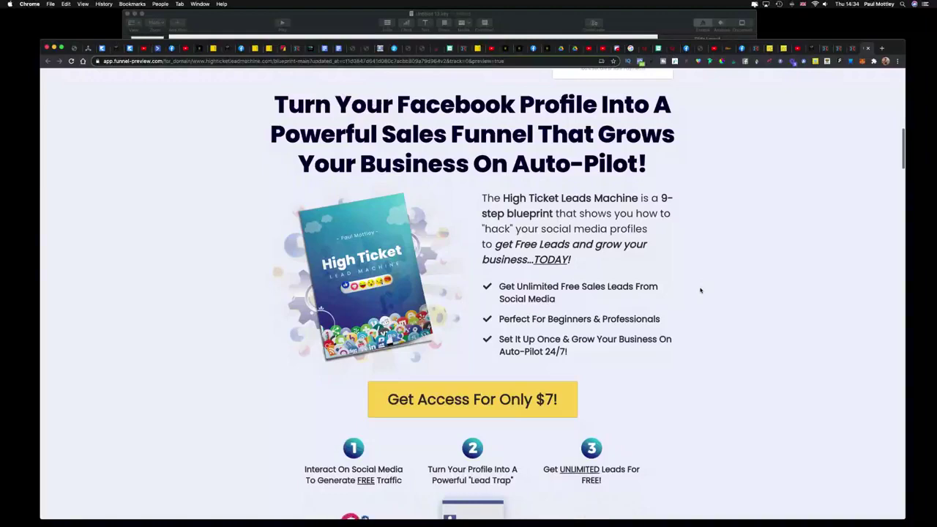
scroll(699, 286, down, 2)
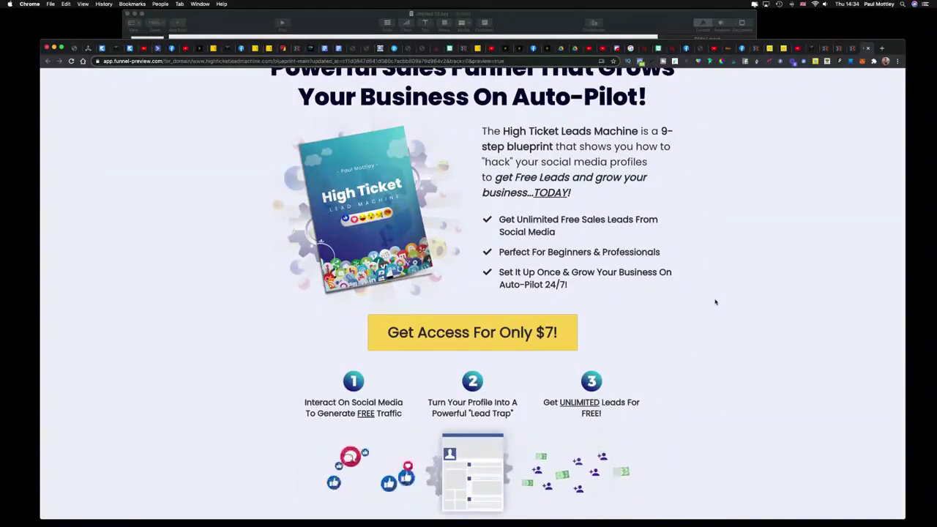
scroll(695, 290, up, 3)
scroll(692, 288, up, 10)
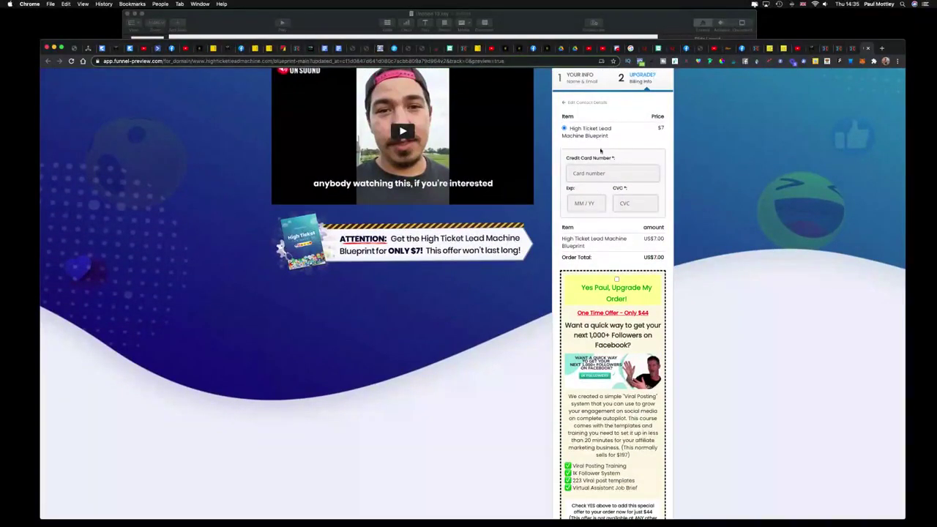
scroll(655, 279, down, 2)
scroll(654, 279, down, 3)
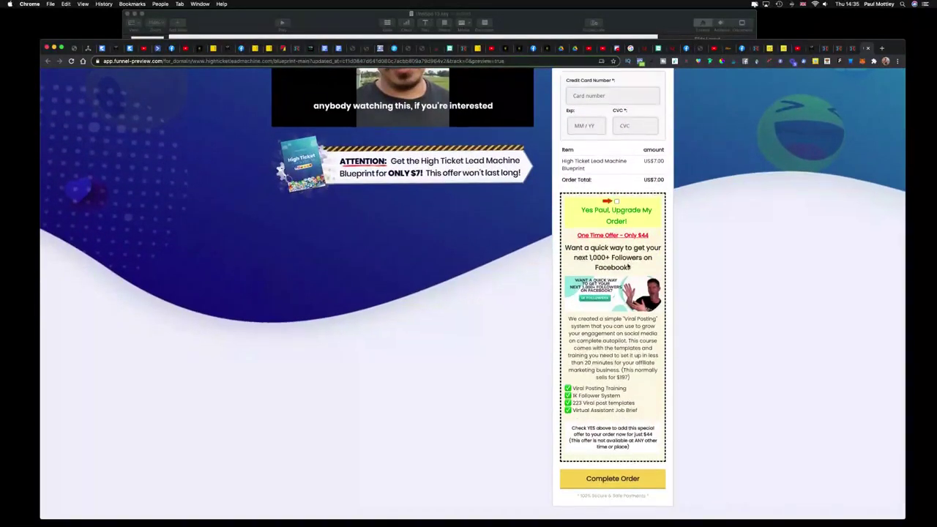
scroll(605, 320, down, 1)
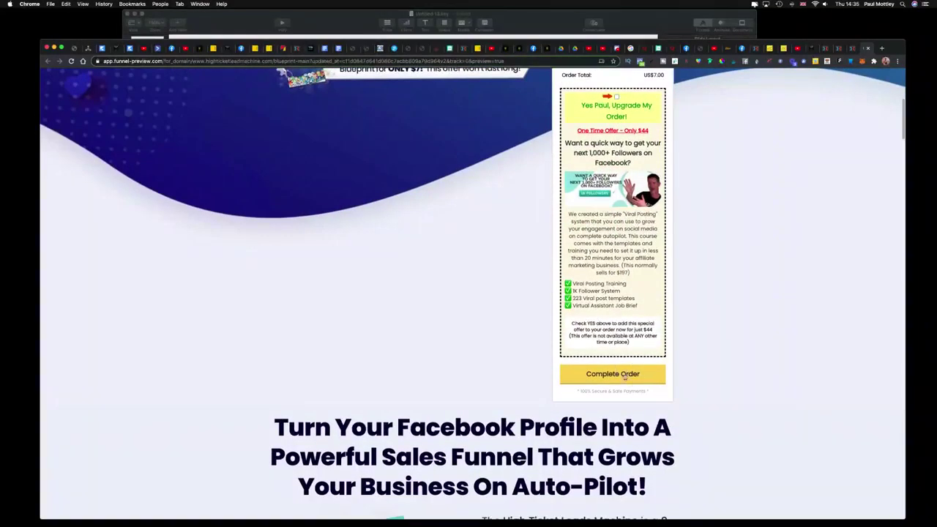
click(623, 374)
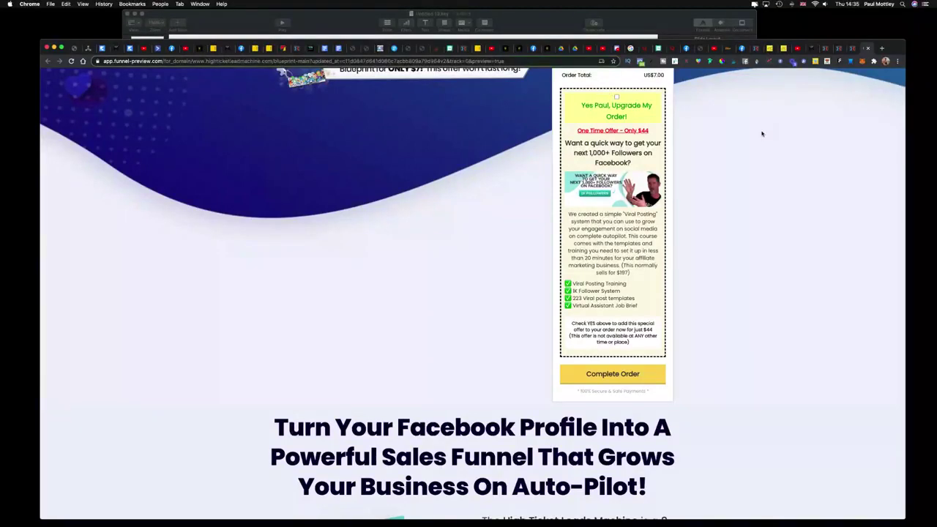
Examine the Flagship Framework template page from its headline and video through the Who, What, Why, How sections to the checkout form
click(840, 49)
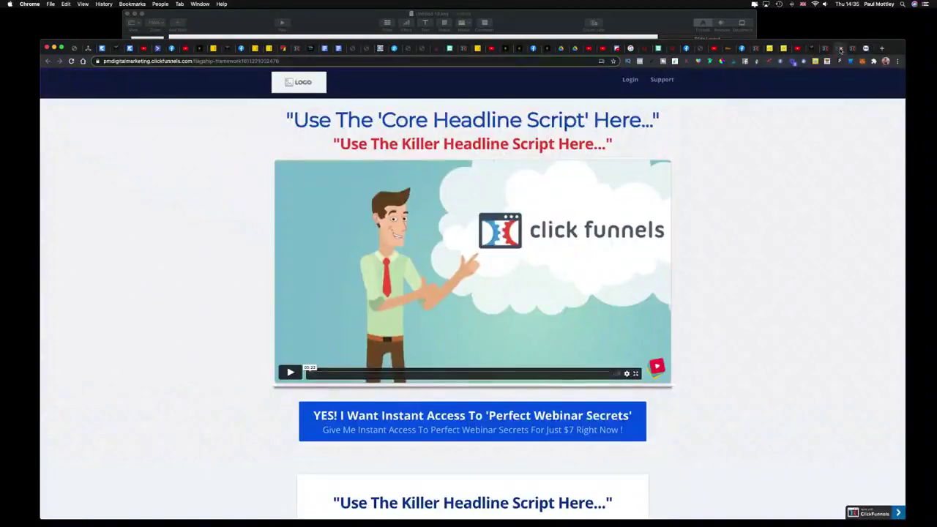
click(825, 49)
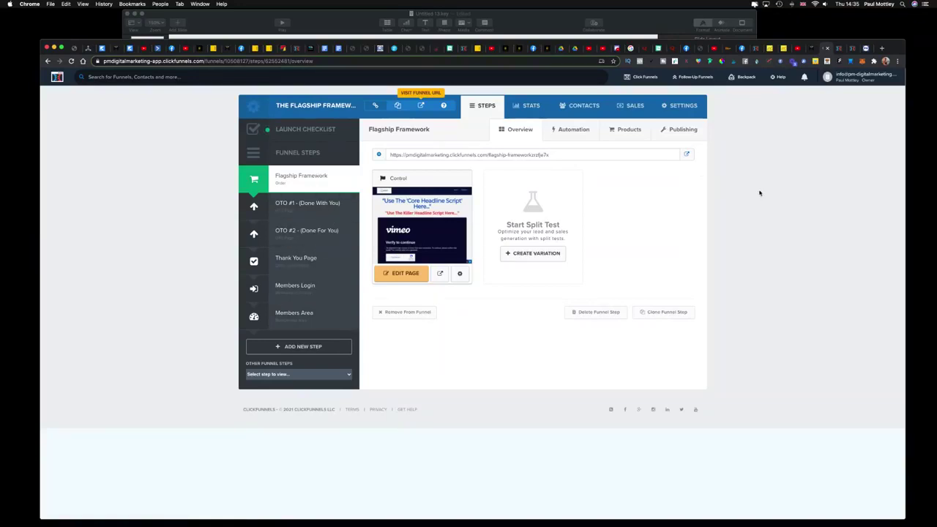
click(838, 48)
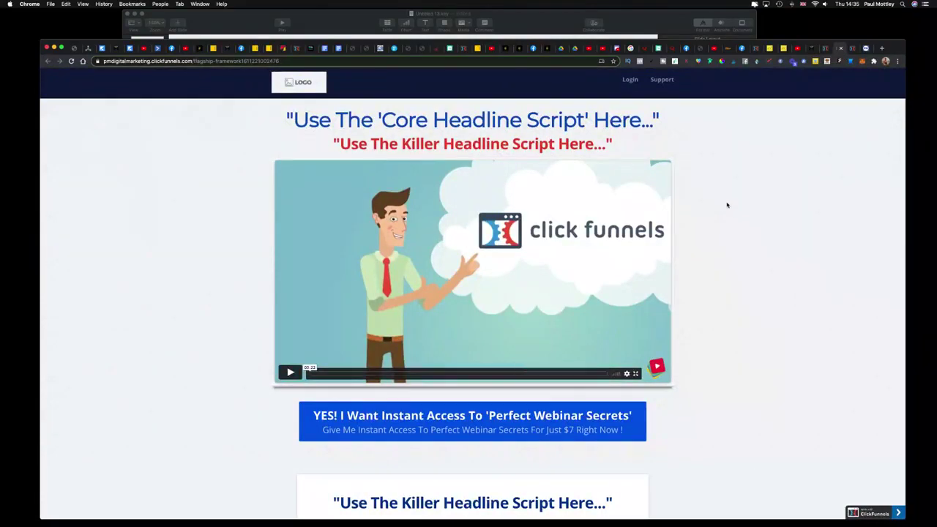
scroll(725, 204, down, 10)
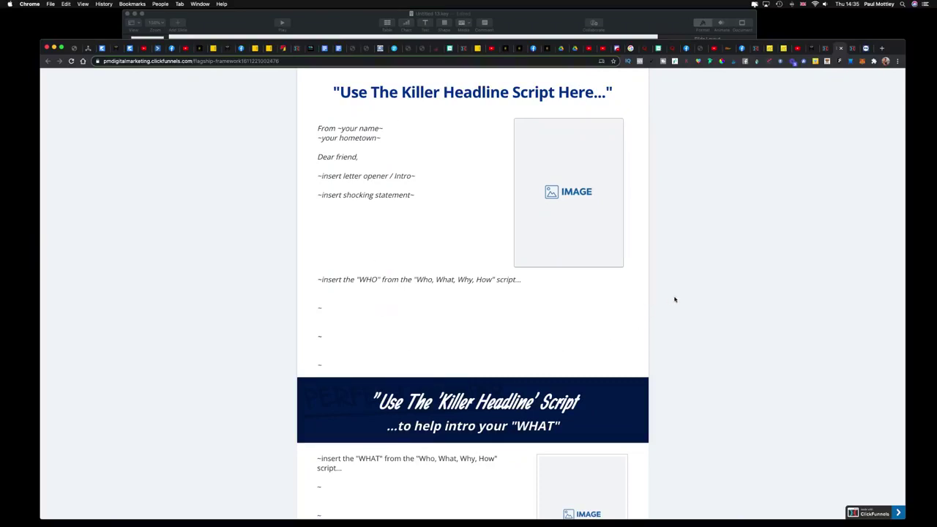
scroll(675, 298, down, 5)
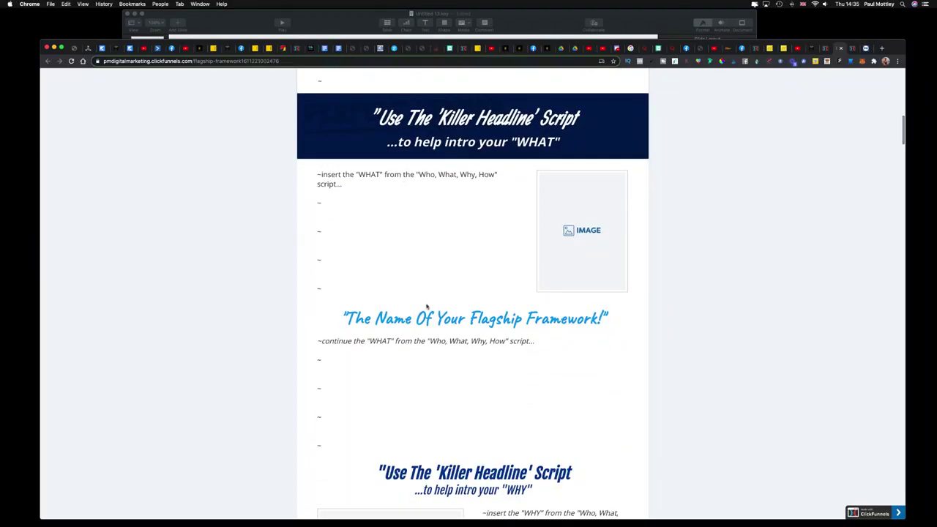
scroll(627, 212, down, 3)
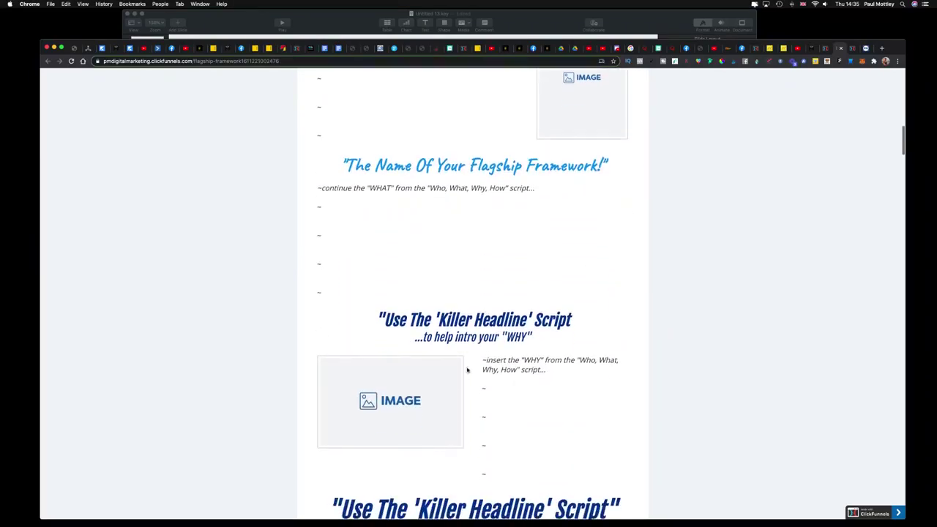
scroll(582, 189, down, 2)
scroll(582, 190, down, 5)
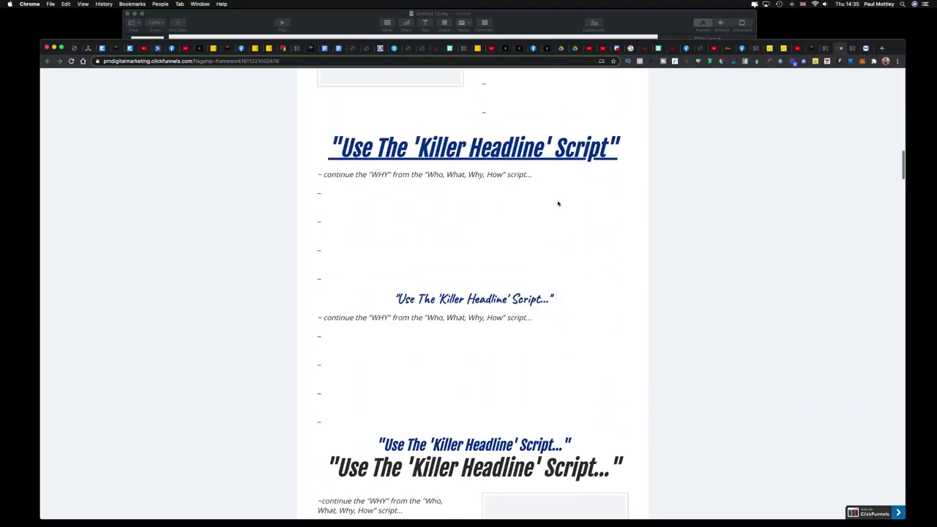
scroll(579, 210, down, 12)
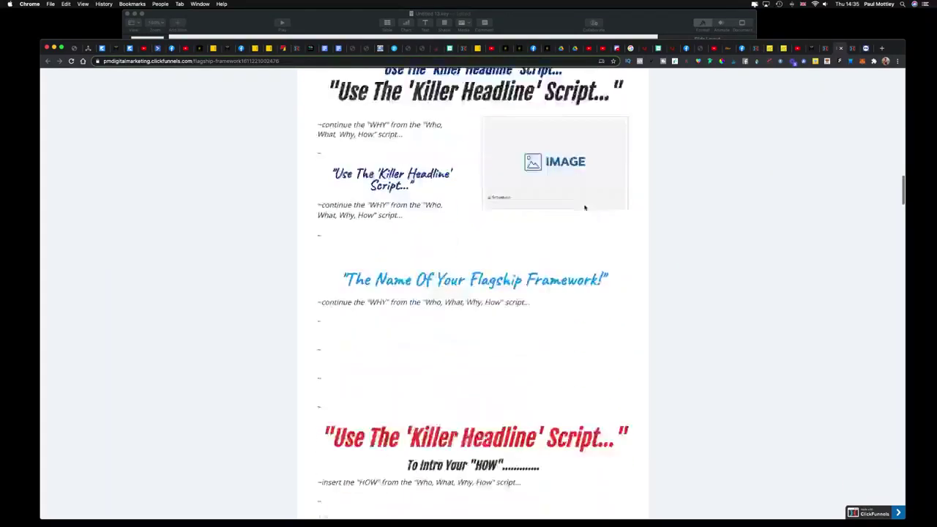
scroll(584, 207, down, 5)
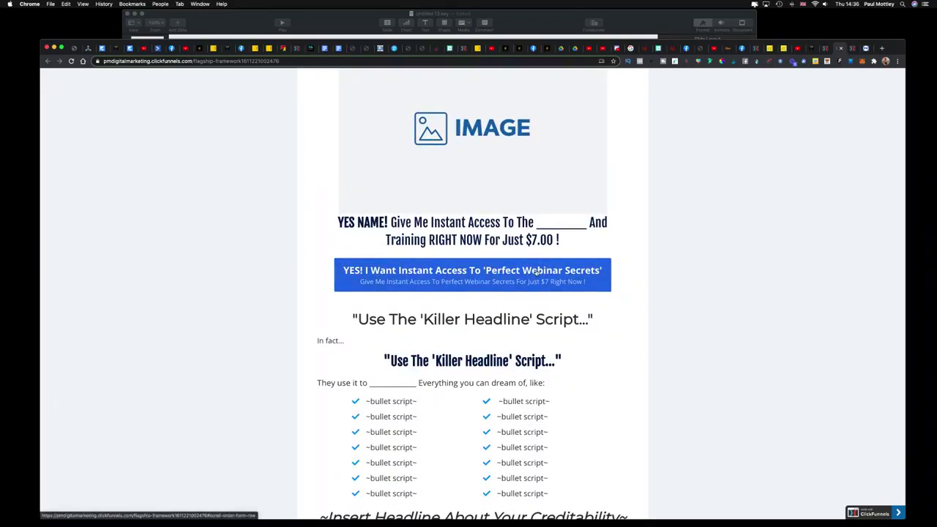
scroll(535, 273, down, 20)
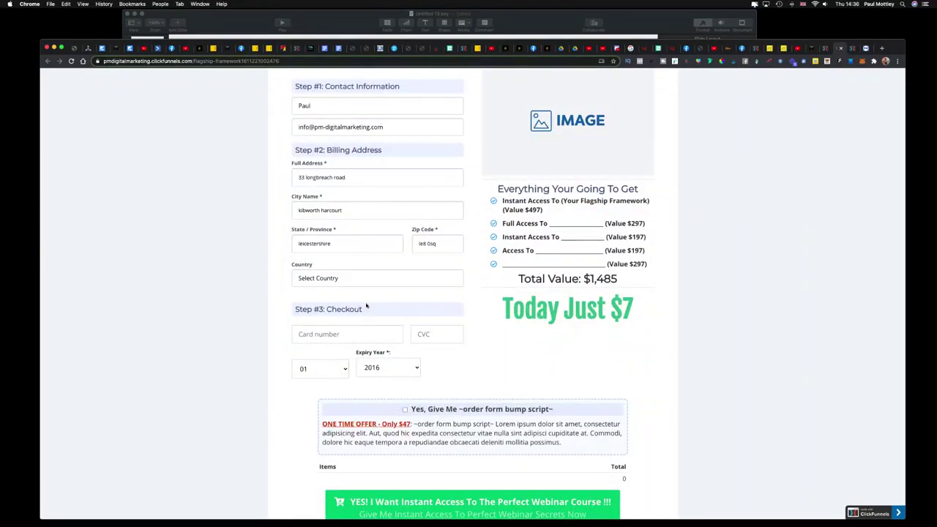
Examine the template's closing recap, guarantee and bonus offer stack sections above the checkout form
scroll(481, 286, up, 15)
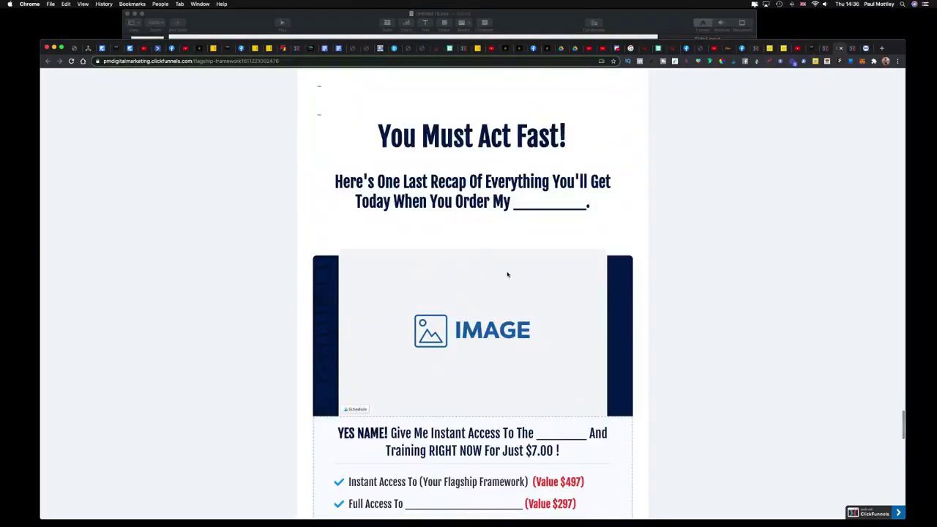
scroll(505, 267, down, 3)
scroll(513, 265, up, 12)
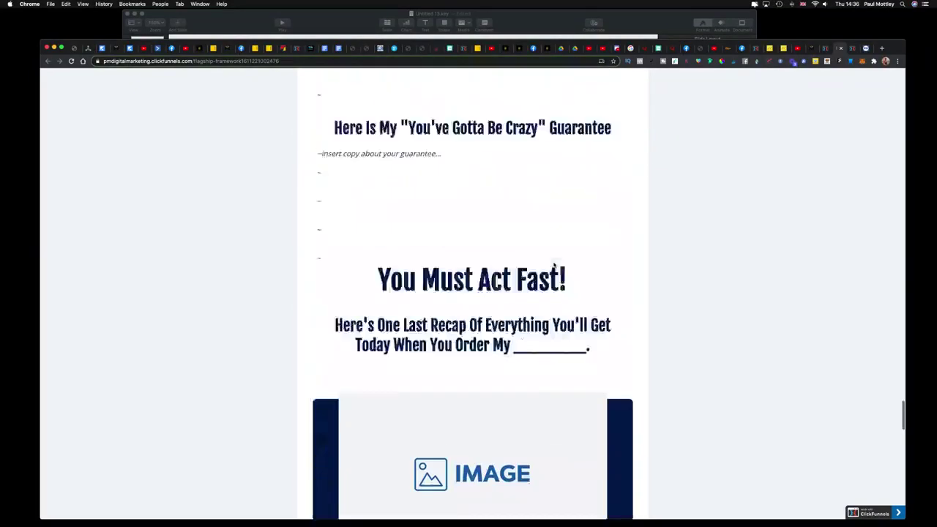
scroll(554, 265, up, 9)
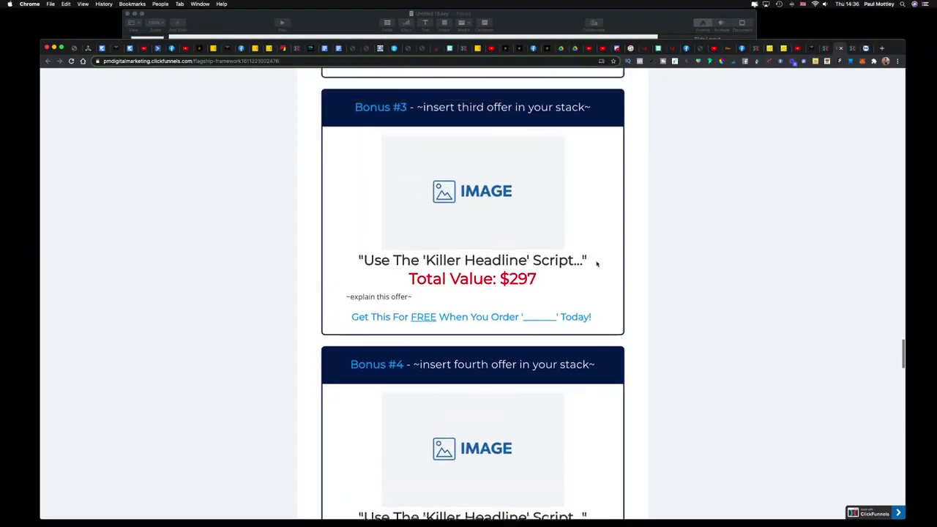
scroll(602, 258, up, 5)
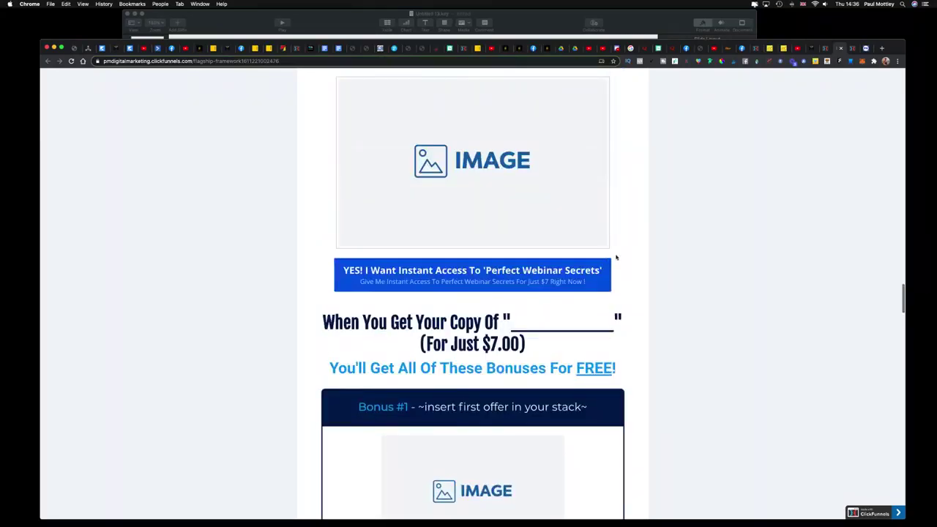
scroll(616, 258, down, 3)
scroll(585, 349, down, 2)
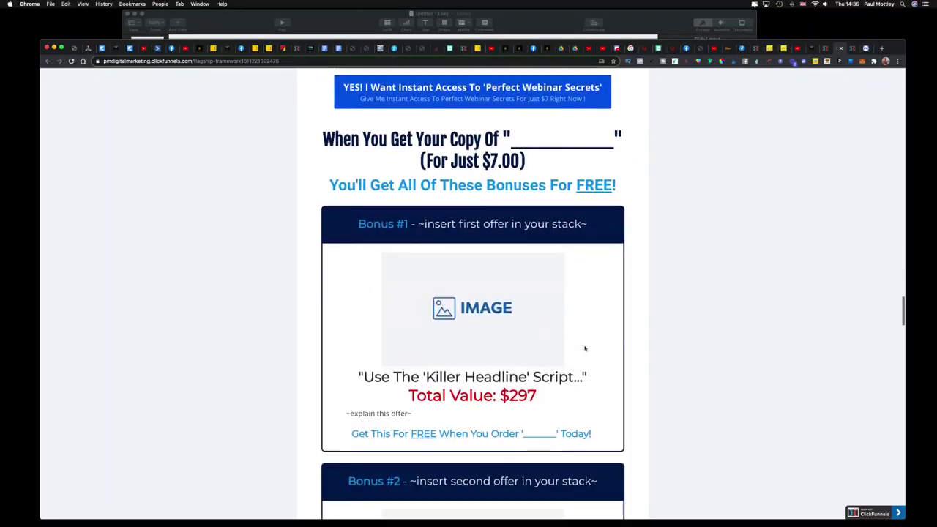
Open the Flagship Framework order page in the page editor and bring up the header logo's image settings
click(827, 48)
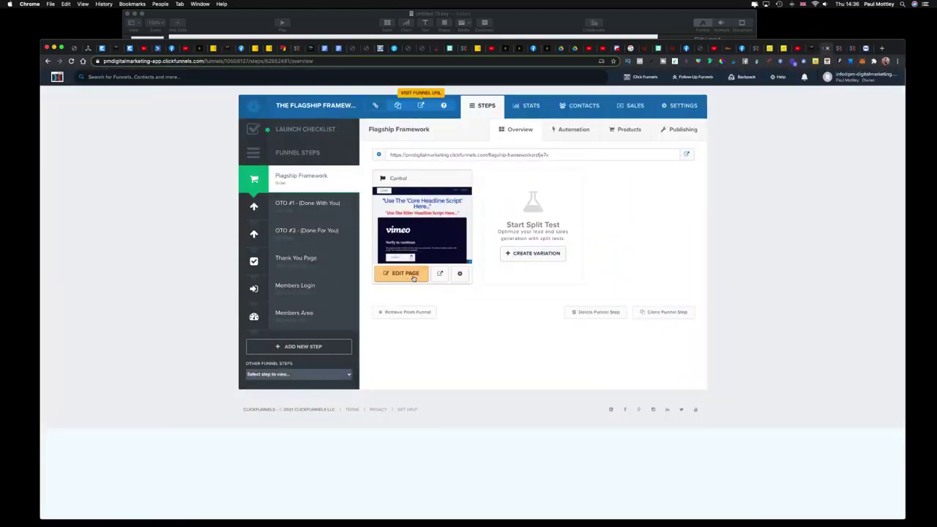
click(414, 277)
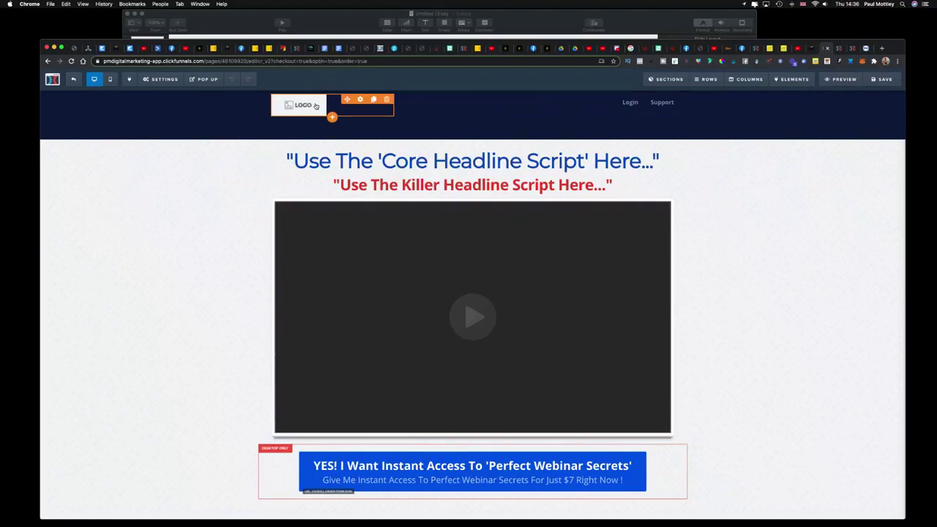
click(316, 106)
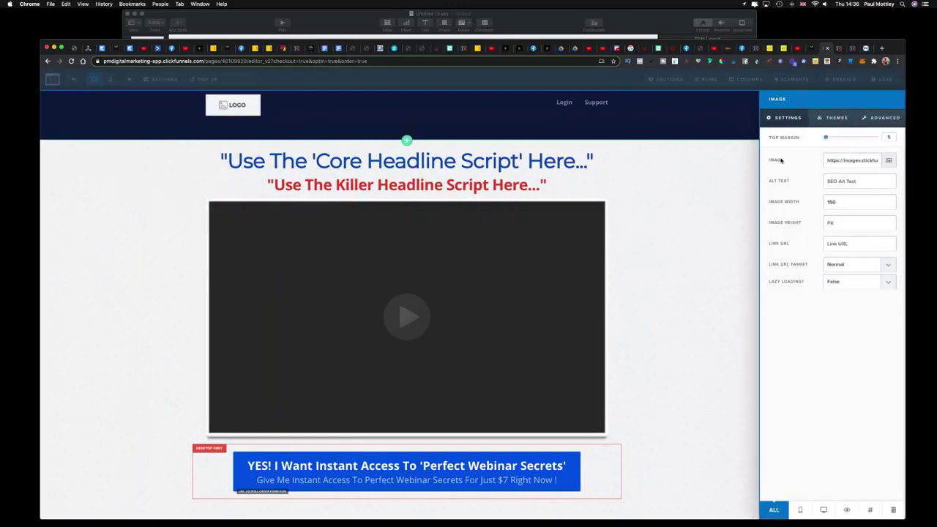
Replace the header logo with the red Wi-Fi symbol from the image library at an image width of 50 and save the page
click(889, 161)
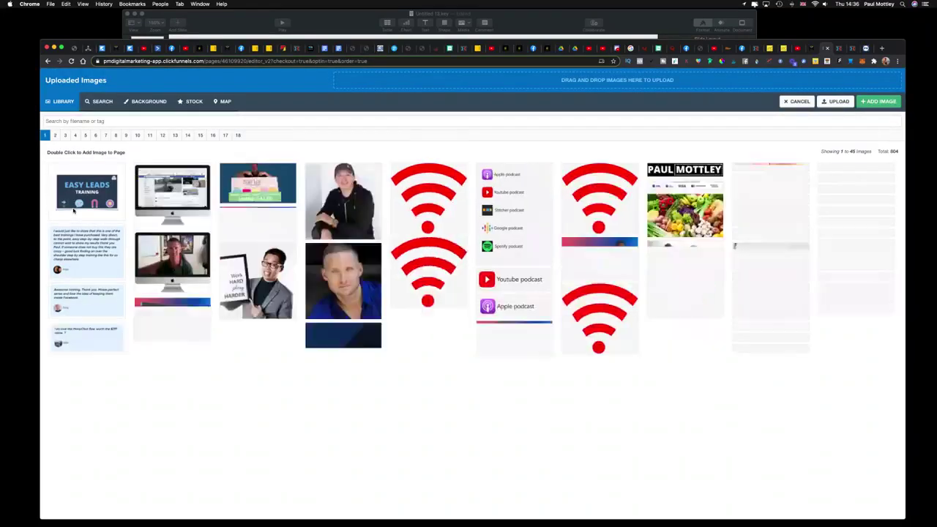
click(428, 198)
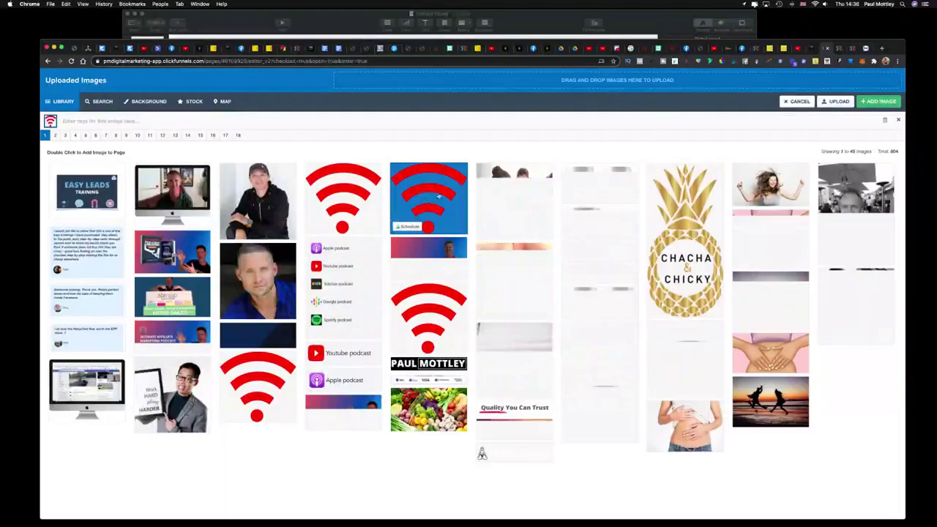
click(879, 101)
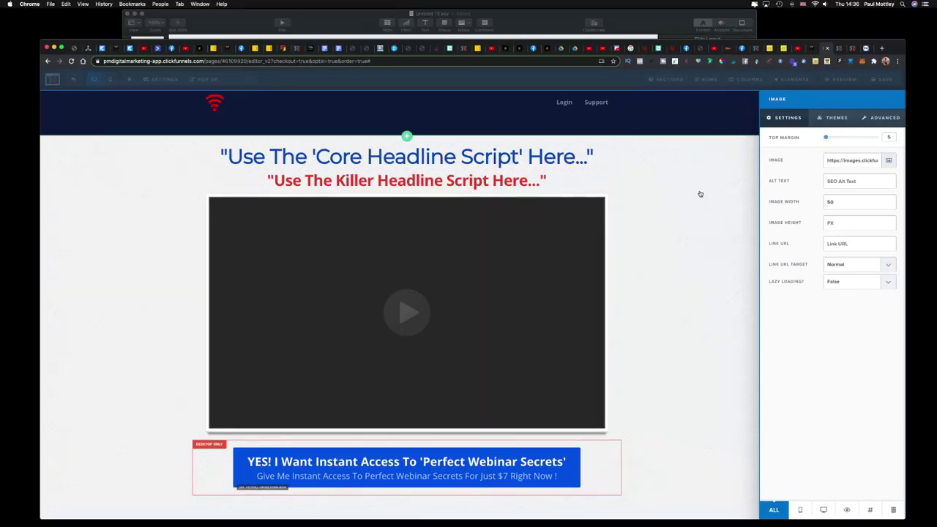
click(700, 194)
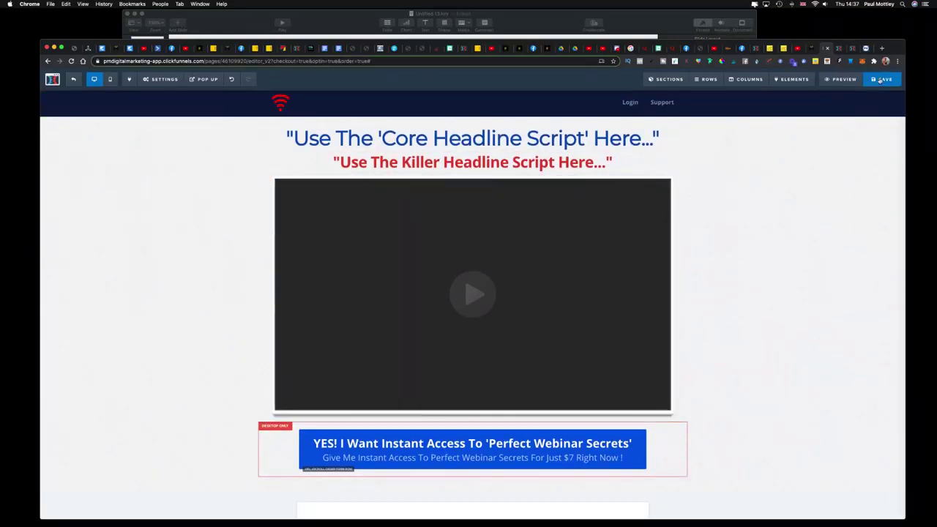
click(881, 80)
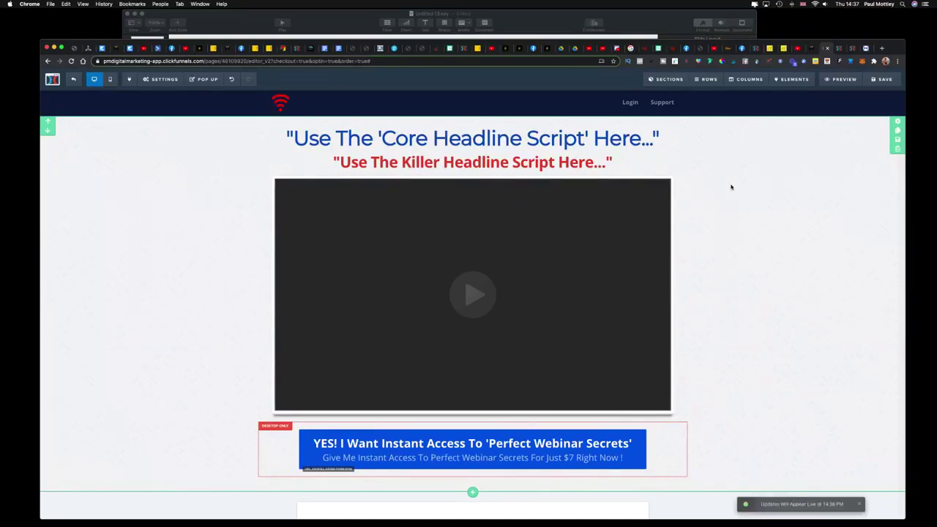
Examine the upper part of the order page in desktop view and compare it with the mobile view
scroll(729, 188, down, 2)
scroll(729, 188, up, 2)
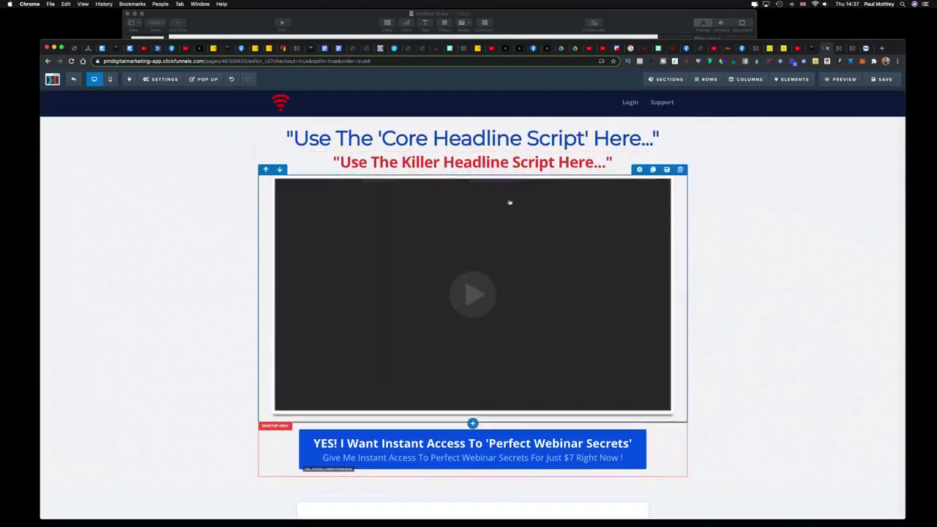
scroll(709, 320, down, 4)
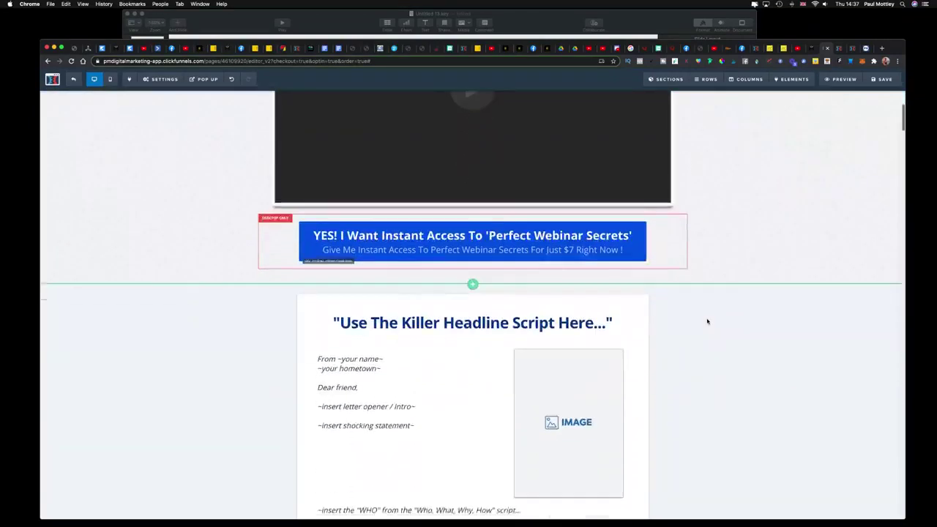
scroll(707, 322, up, 4)
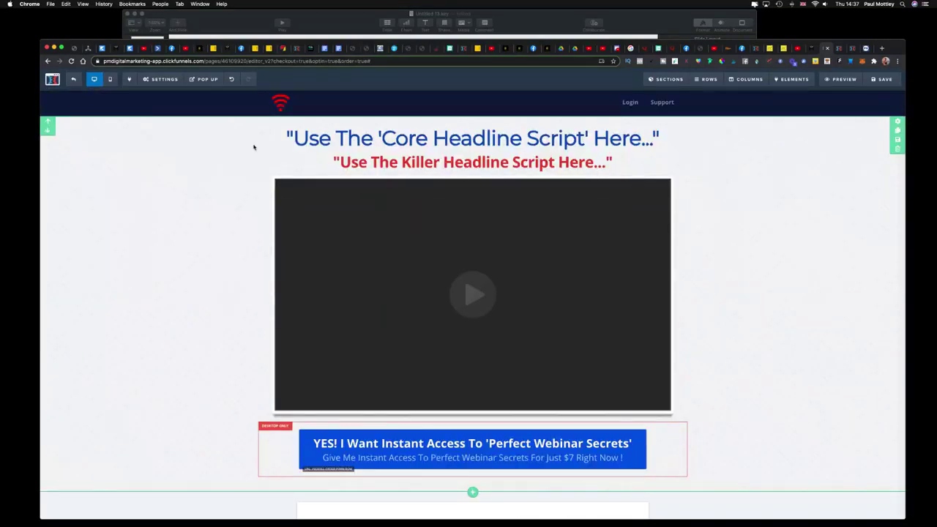
click(111, 80)
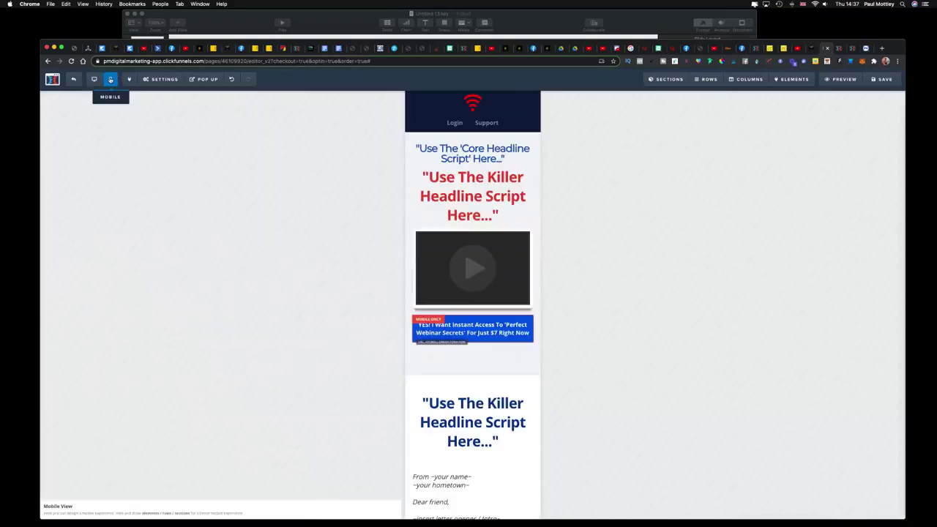
scroll(494, 212, down, 5)
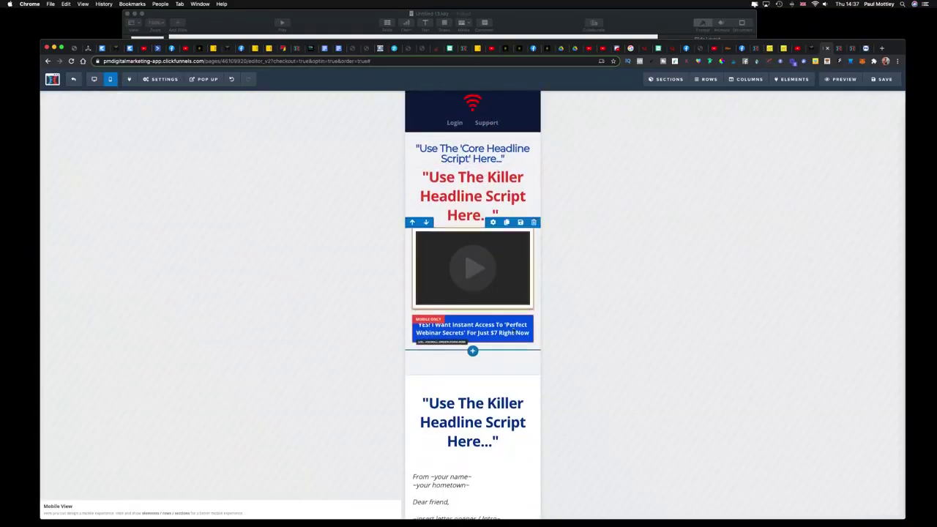
scroll(506, 256, up, 5)
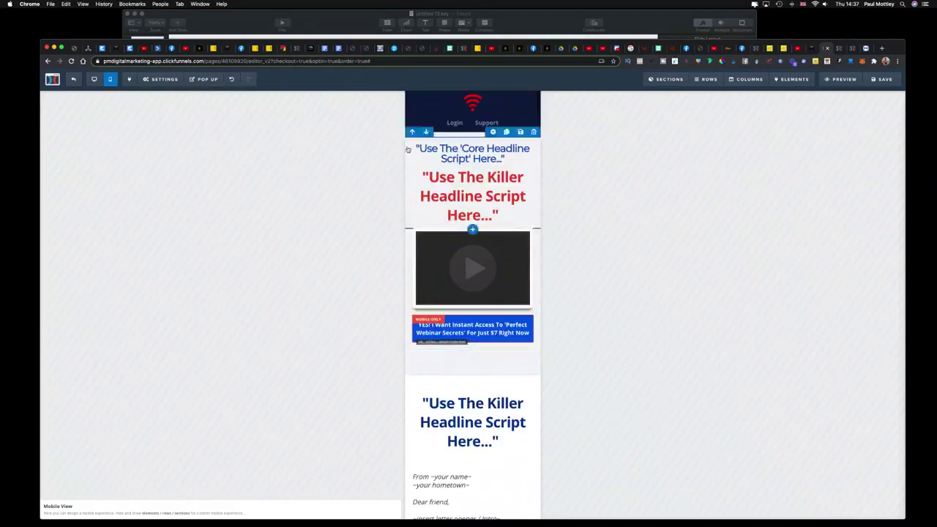
click(93, 80)
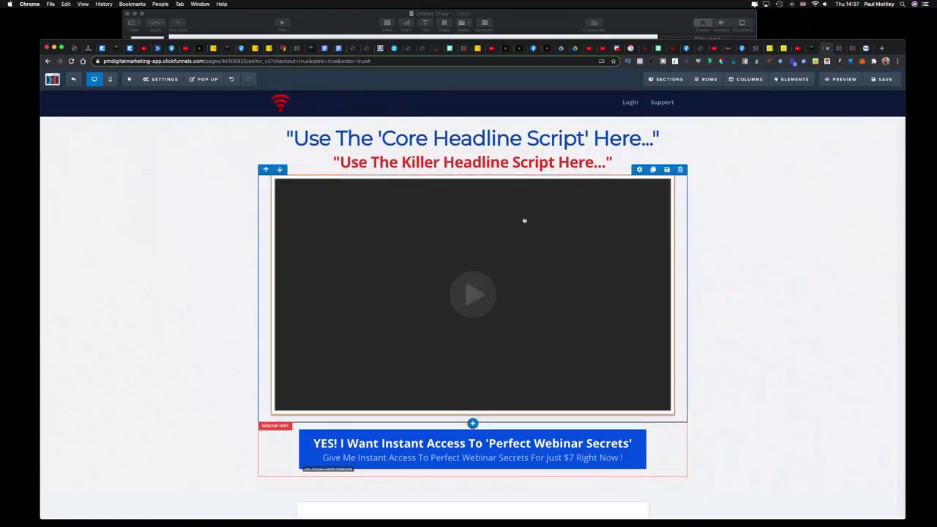
Browse the elements available for insertion between the headlines and the video
click(473, 173)
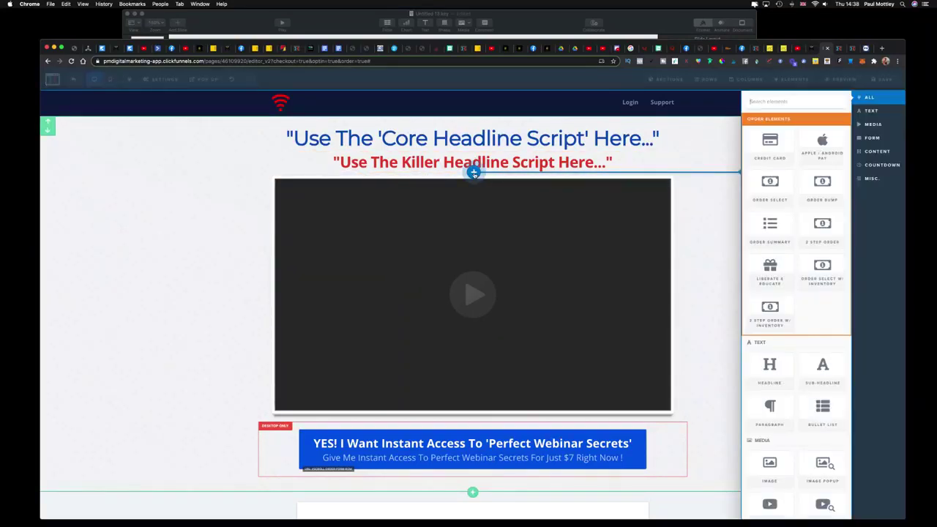
scroll(779, 325, down, 5)
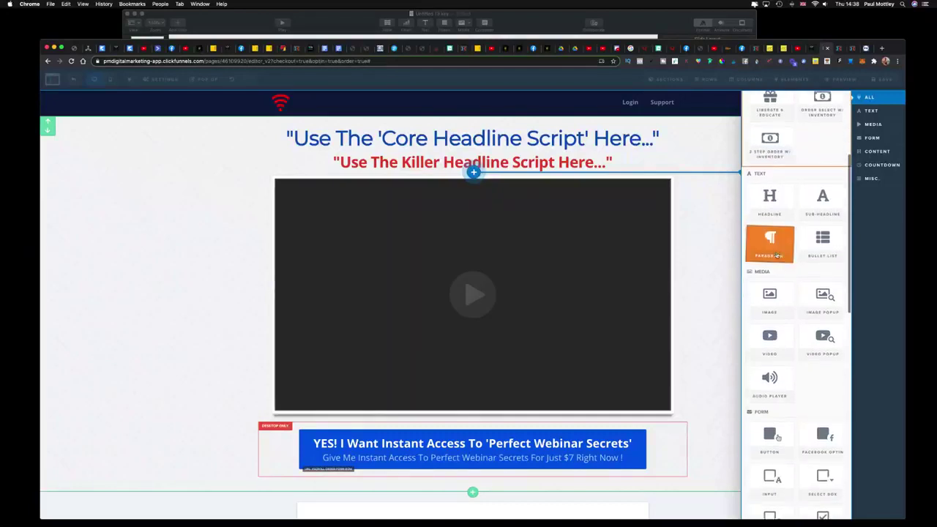
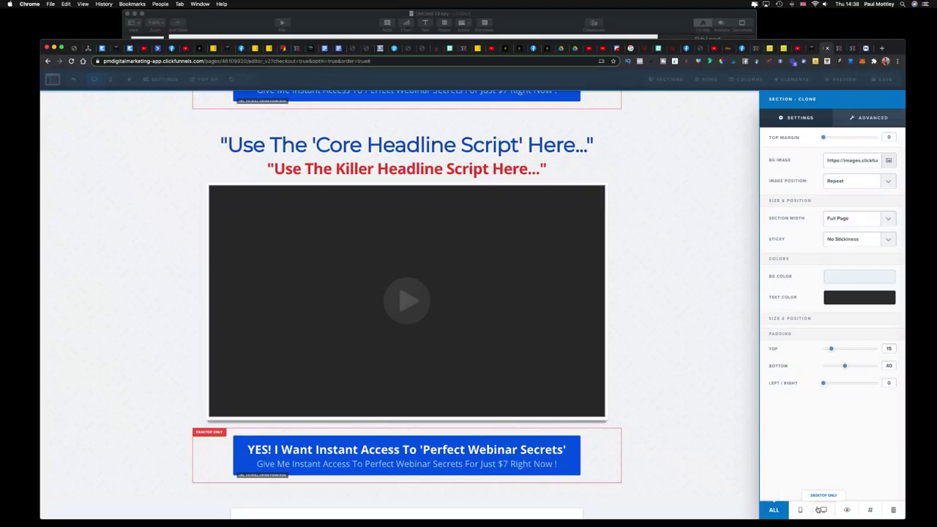
Restrict the cloned headline-and-video section to desktop only and the original section to mobile only
click(824, 510)
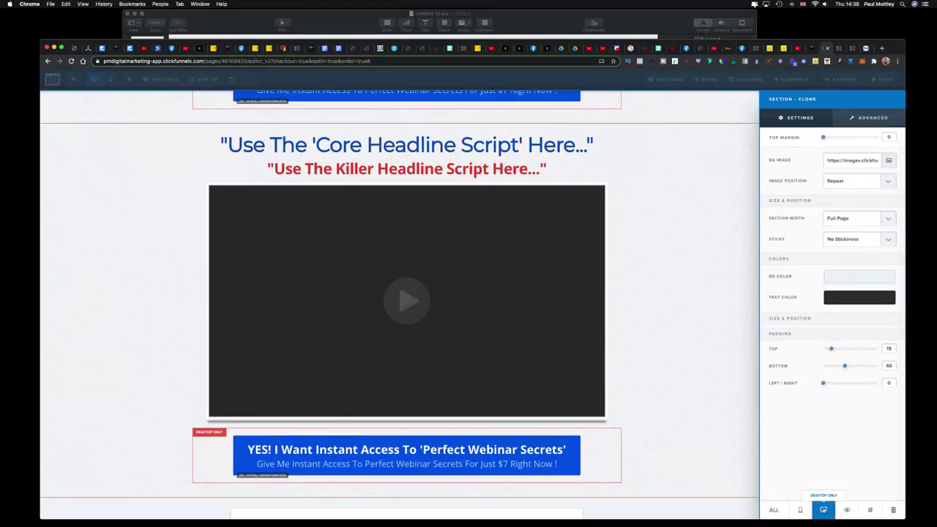
click(728, 421)
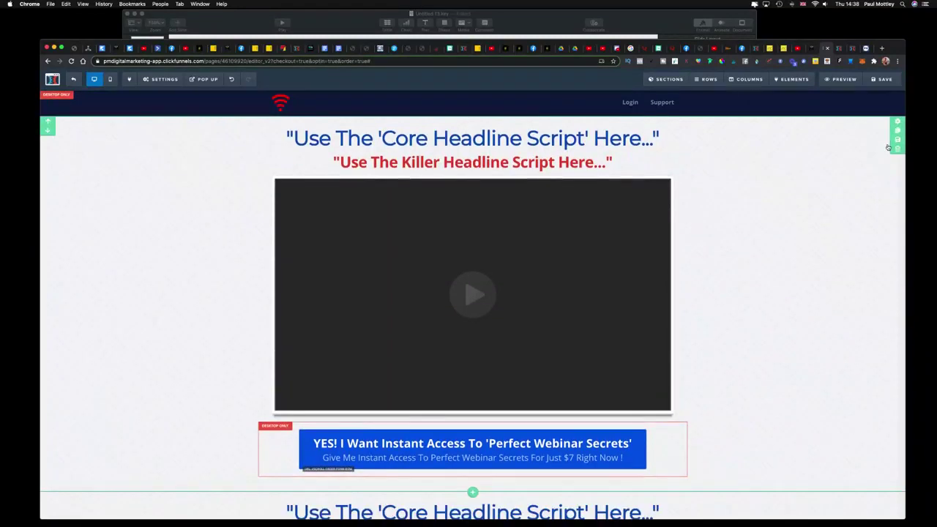
click(898, 123)
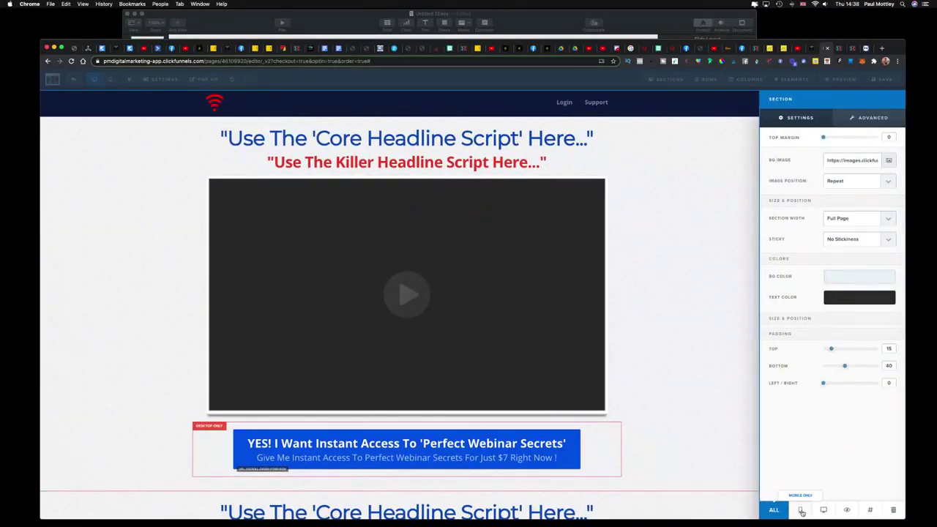
click(800, 510)
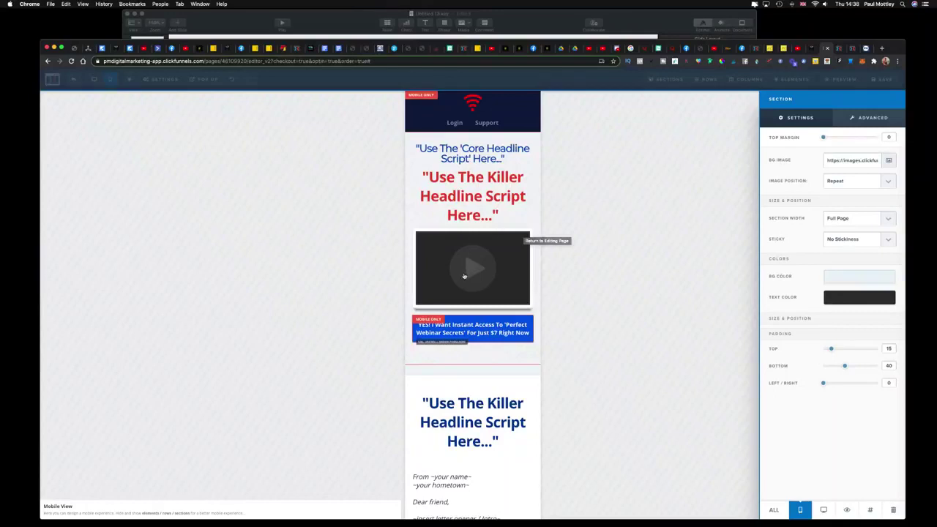
Compare the headline-and-video section between the desktop and mobile views of the page
click(121, 93)
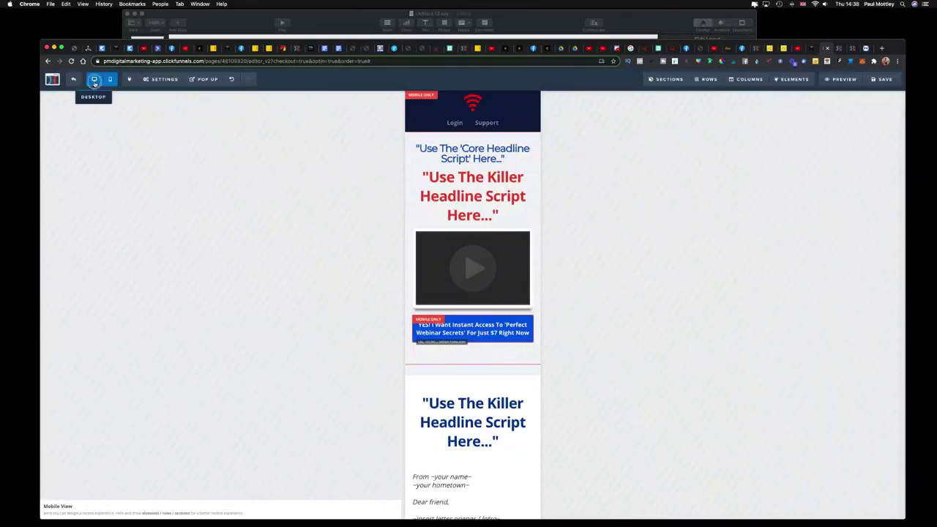
click(94, 82)
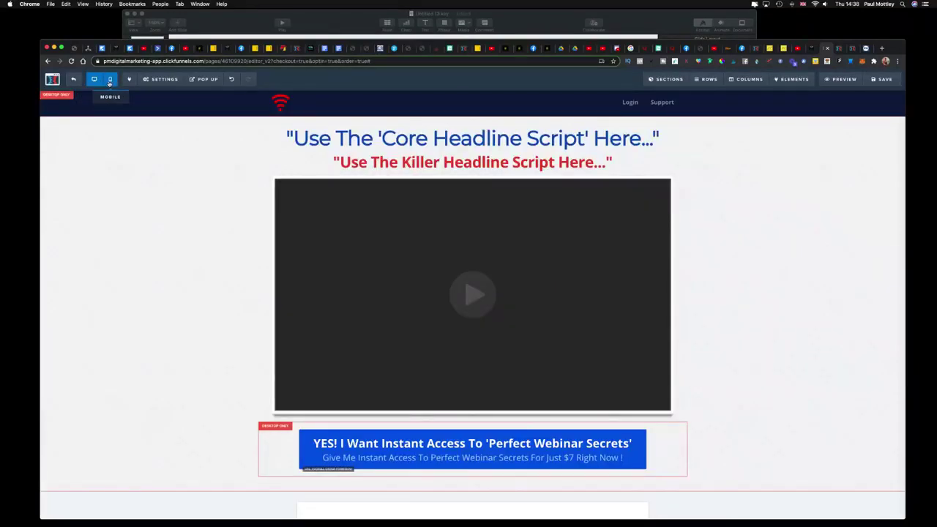
click(109, 81)
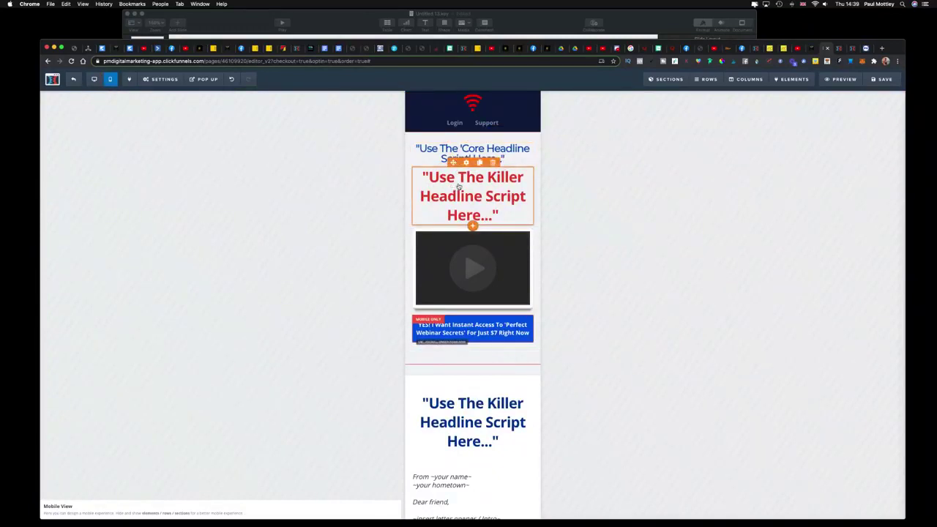
click(94, 79)
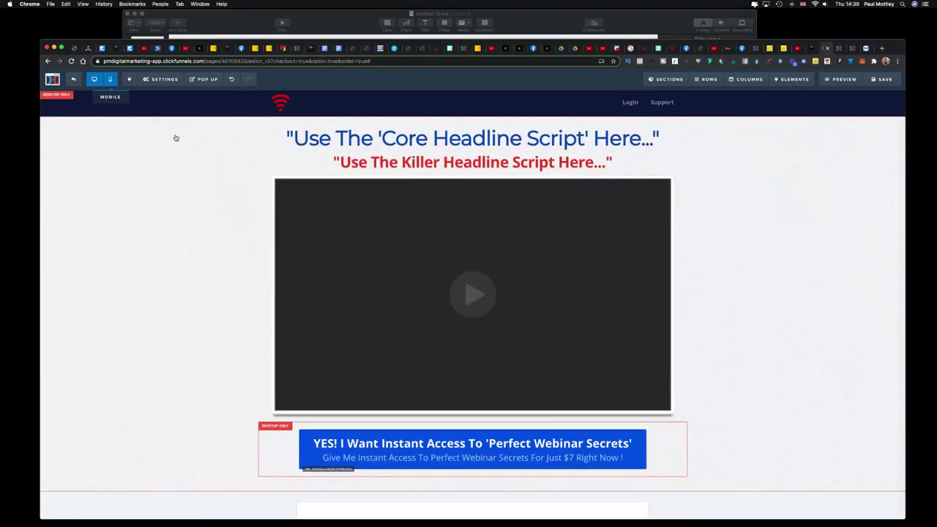
In the mobile view, set the mobile size of the red Killer Headline above the video to 30px
click(110, 79)
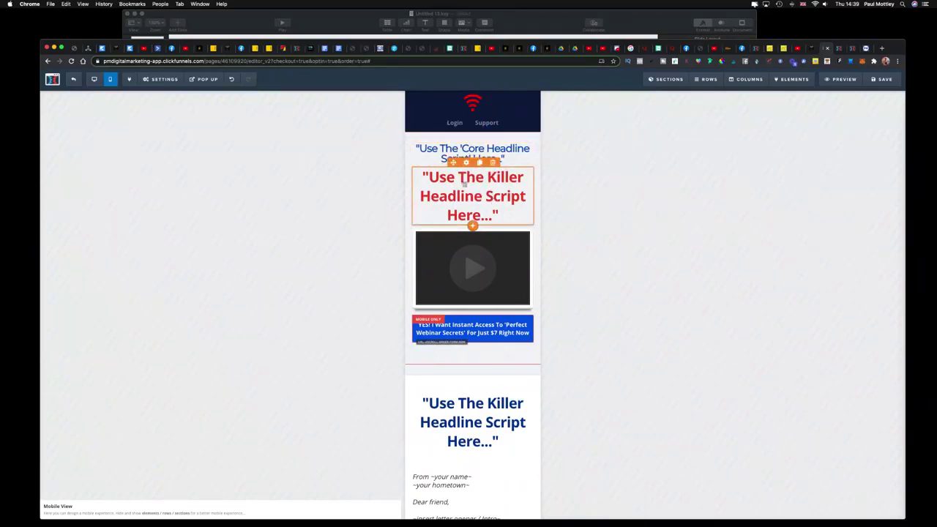
click(500, 209)
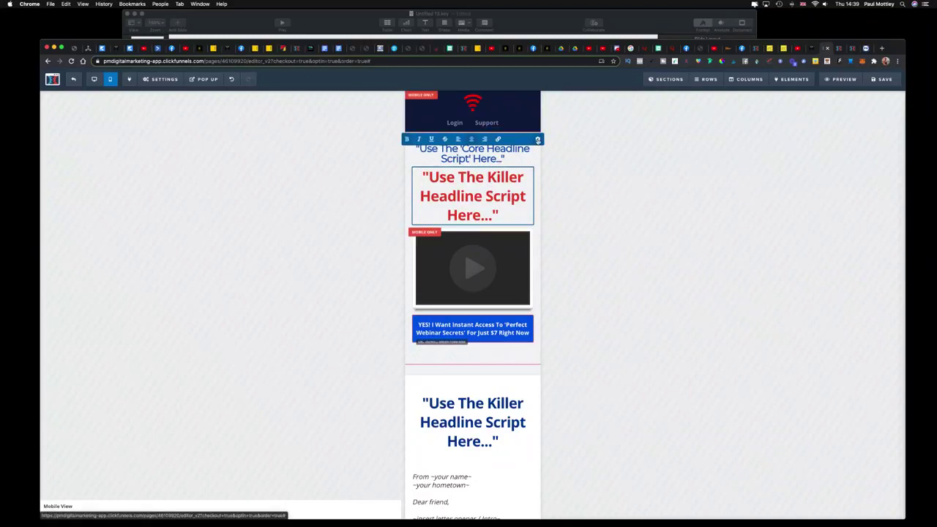
click(537, 140)
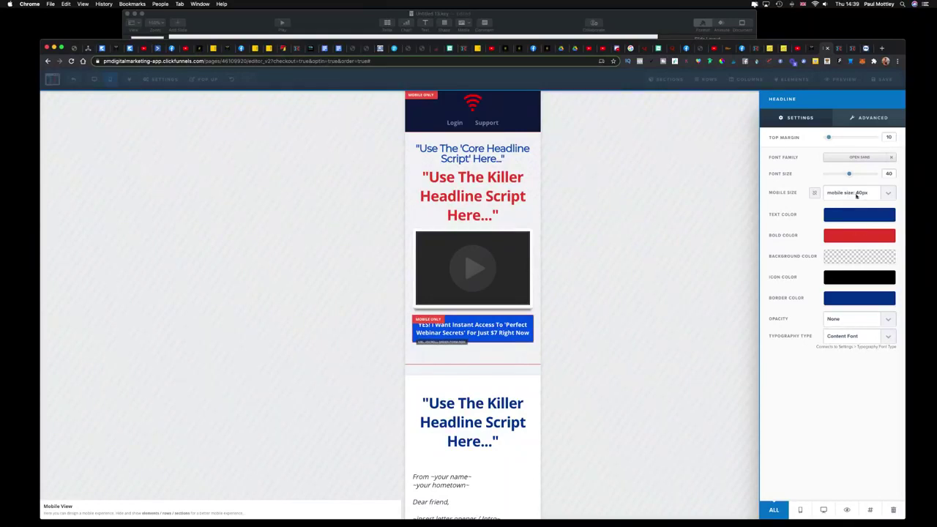
click(888, 193)
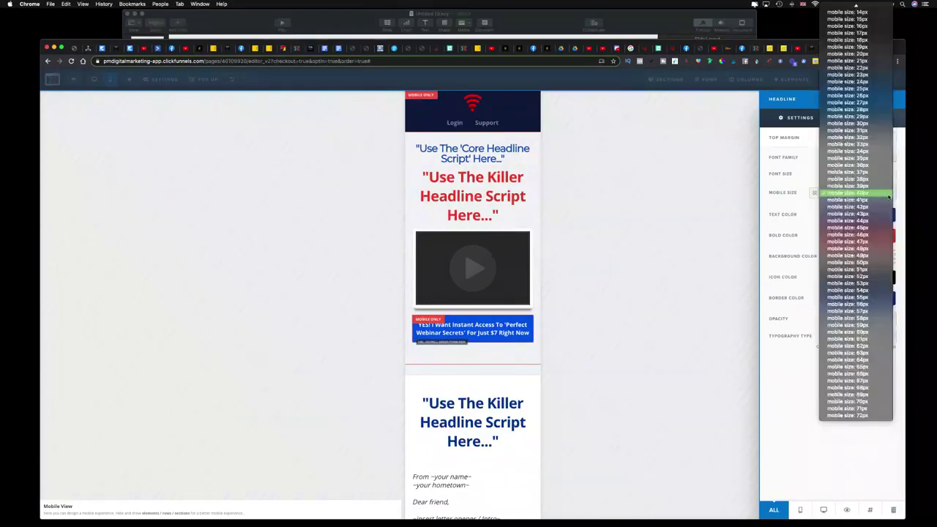
click(872, 152)
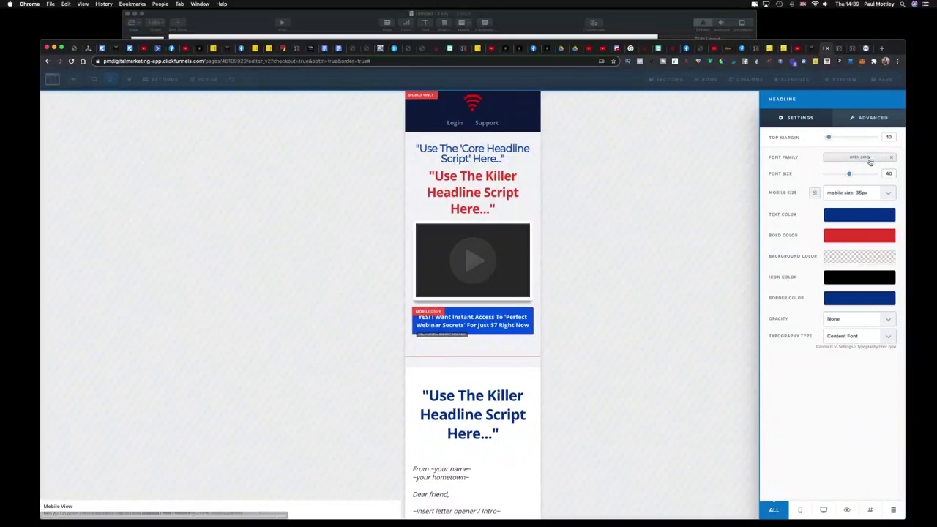
click(889, 194)
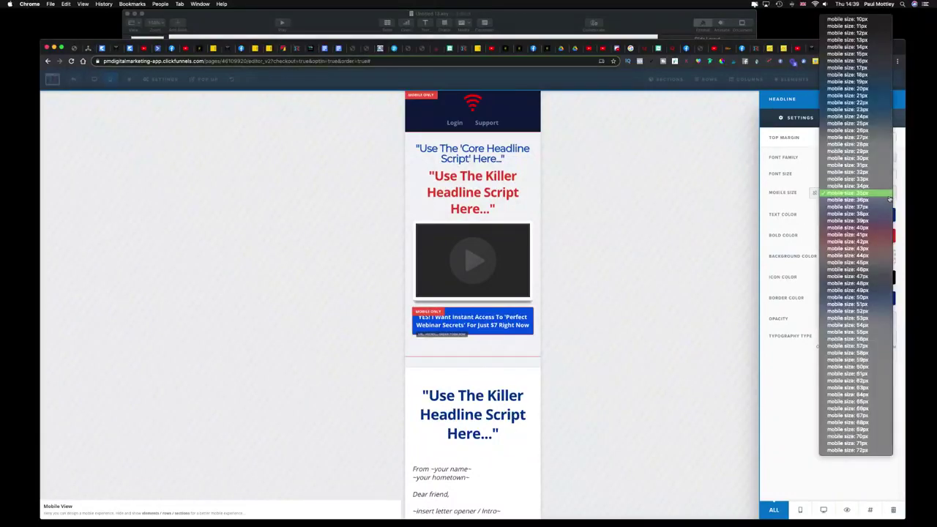
click(872, 157)
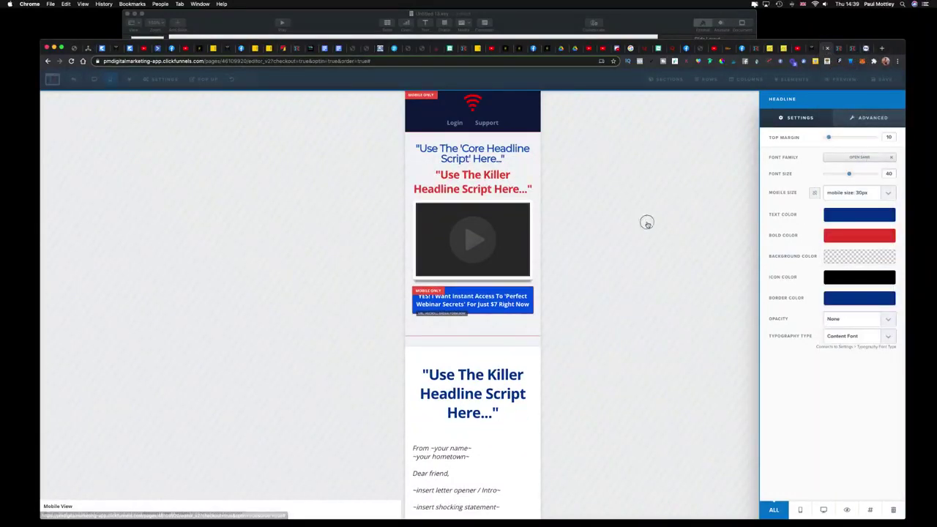
click(471, 181)
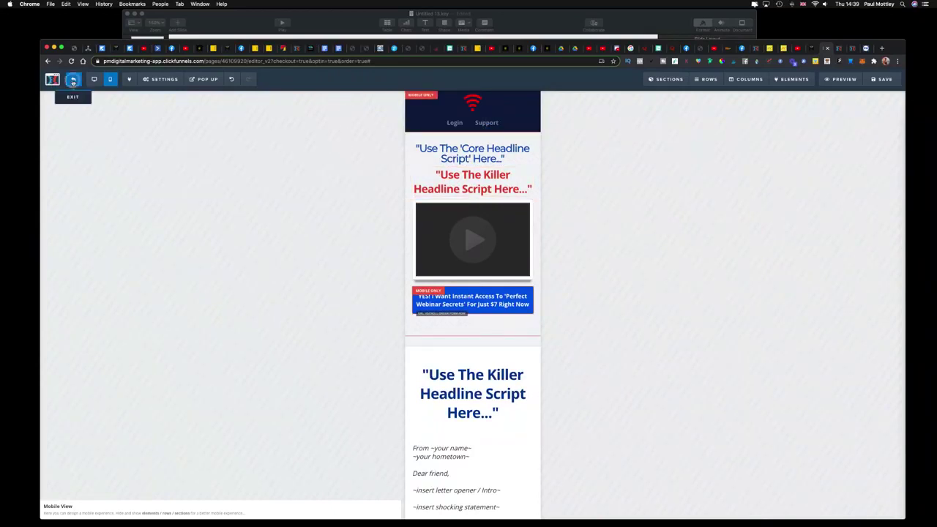
Exit the page editor to the Flagship Framework funnel steps, leaving the unsaved changes behind
click(73, 79)
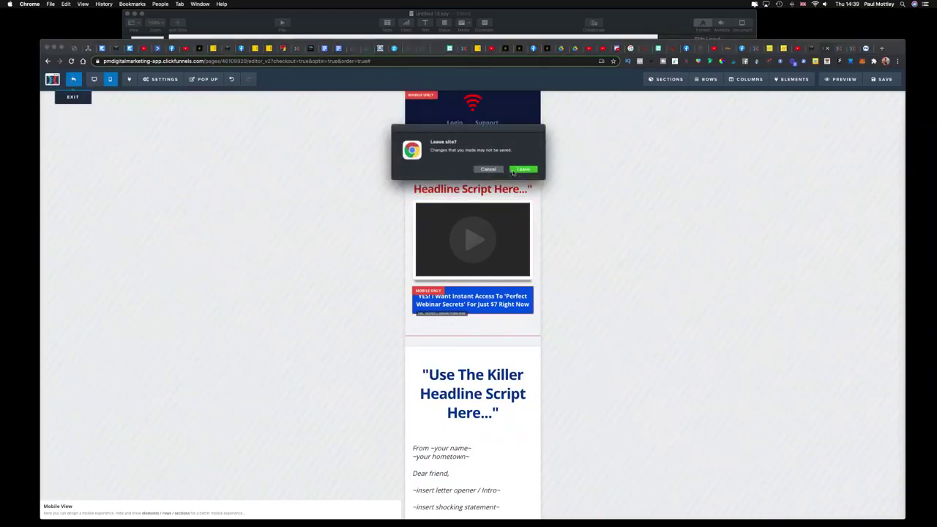
click(523, 170)
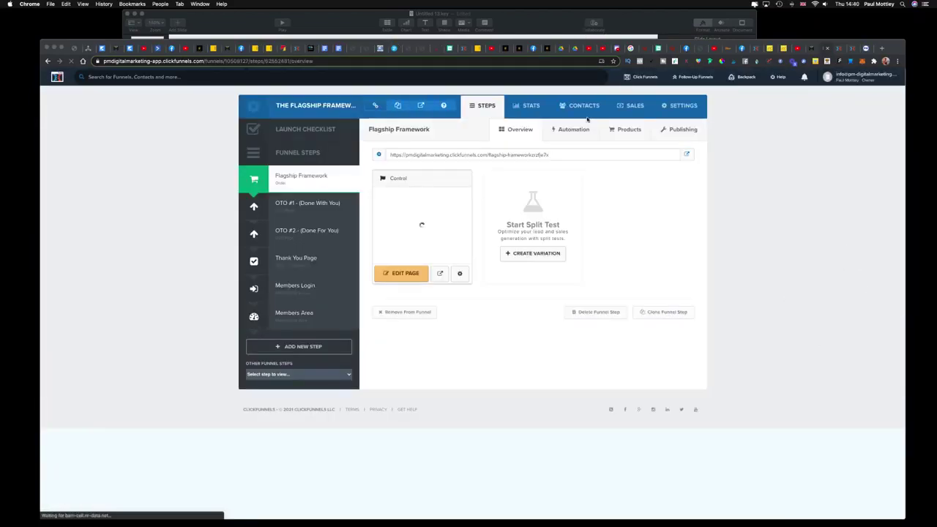
click(547, 21)
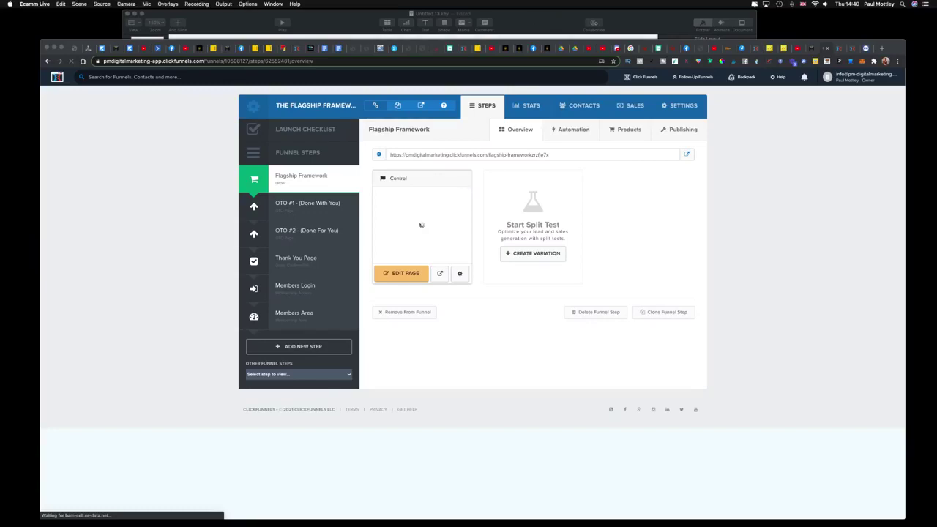